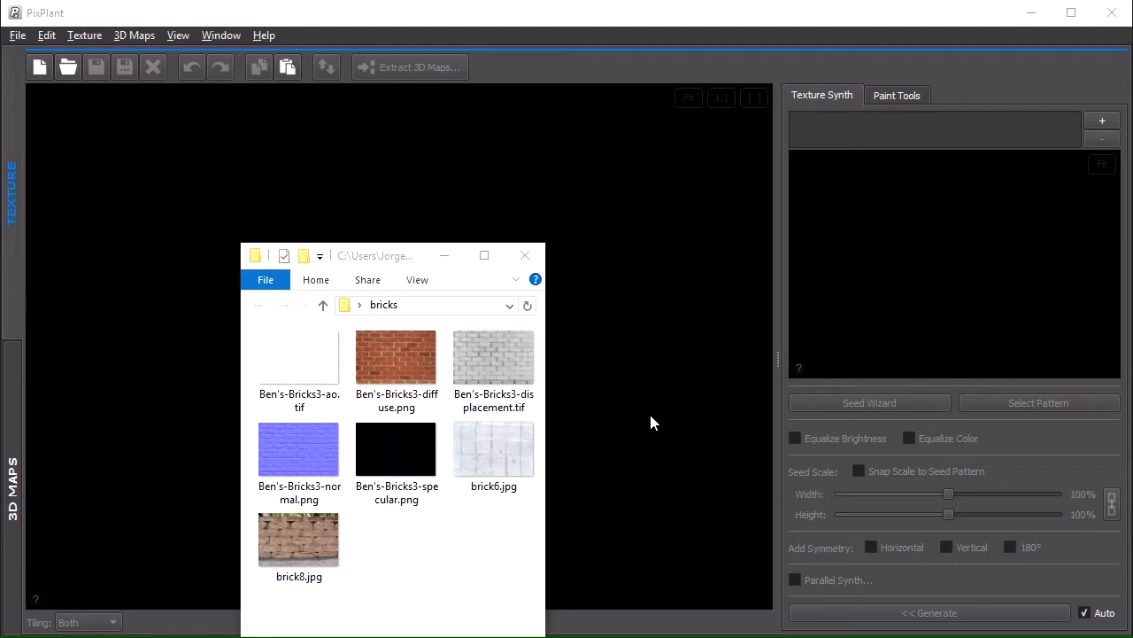
# - View the brick diffuse, displacement, normal and specular maps in XnView, then return to PixPlant
pyautogui.doubleClick(396, 362)
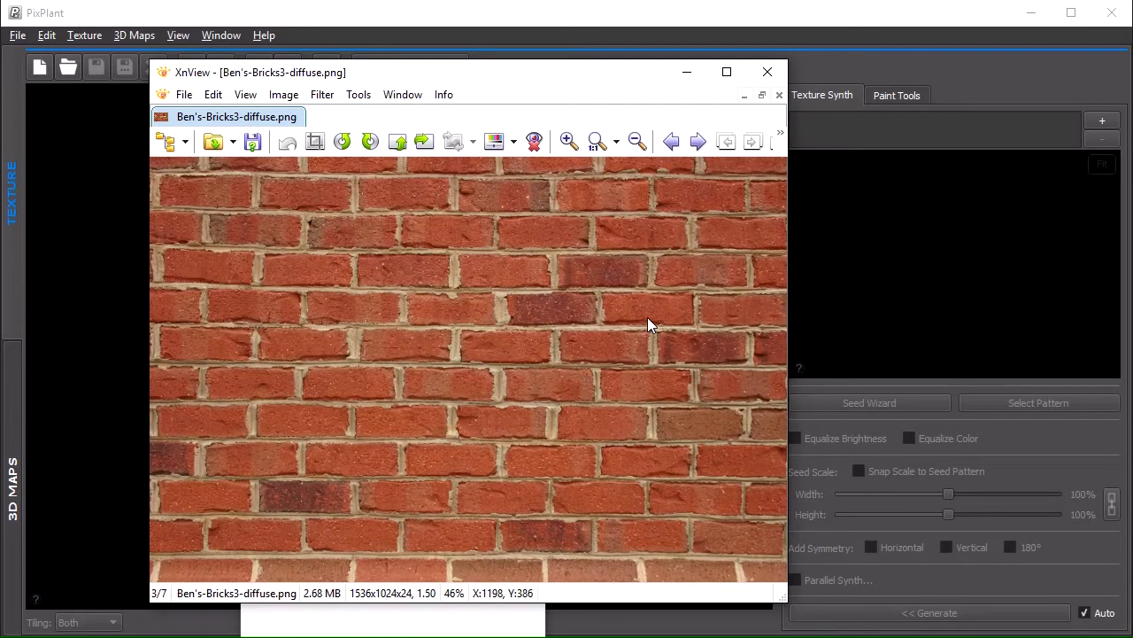
pyautogui.scroll(-1, 765, 569)
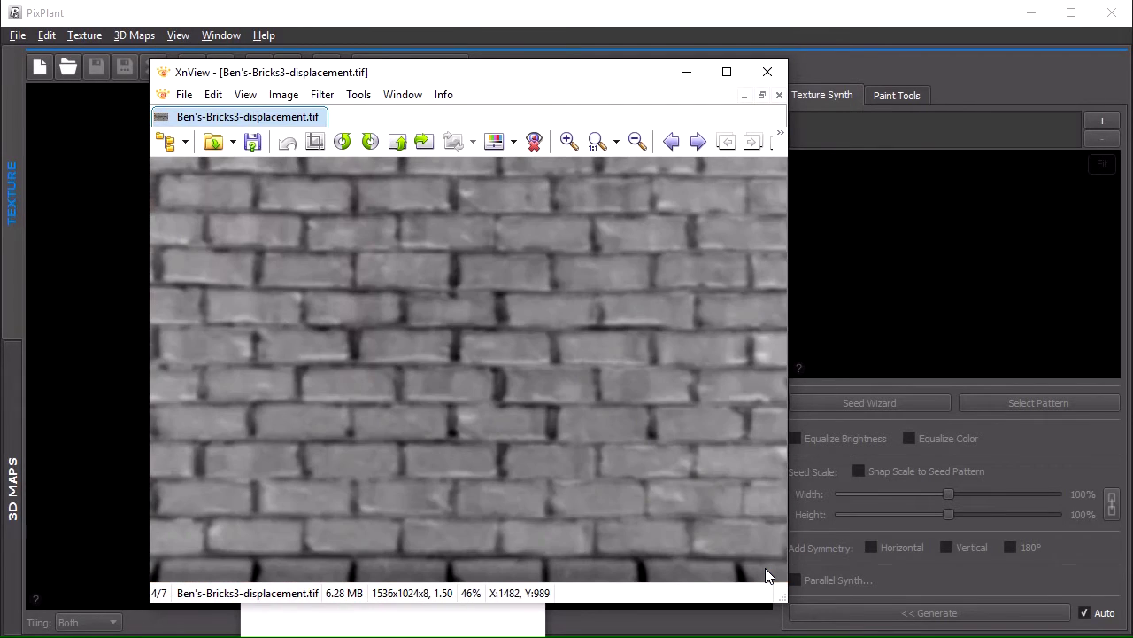
pyautogui.scroll(-2, 765, 570)
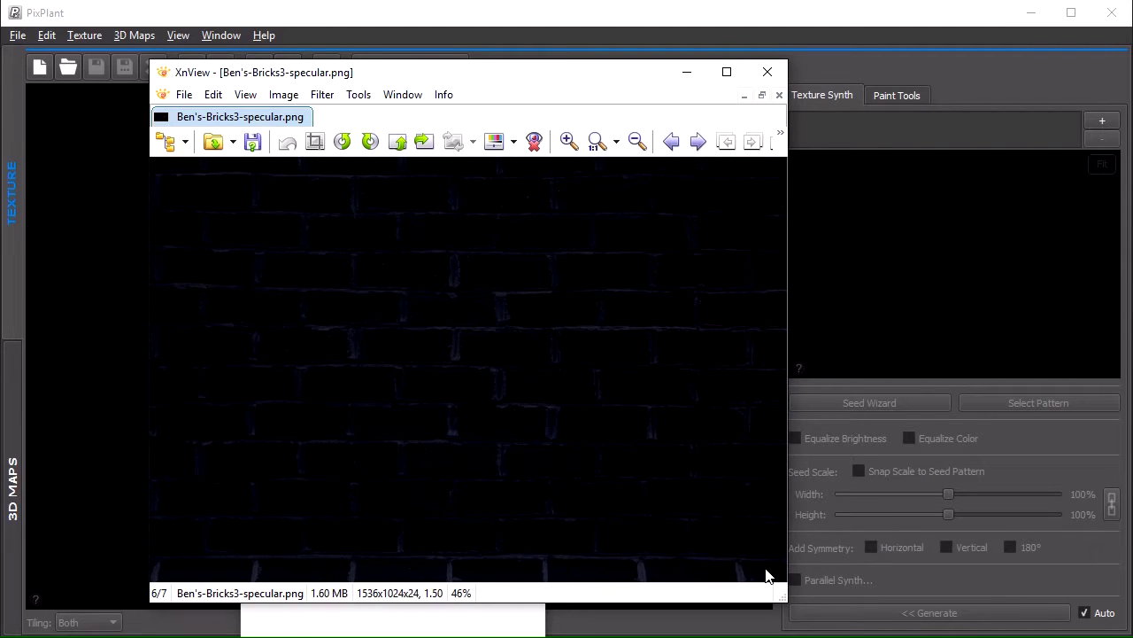
pyautogui.click(1001, 270)
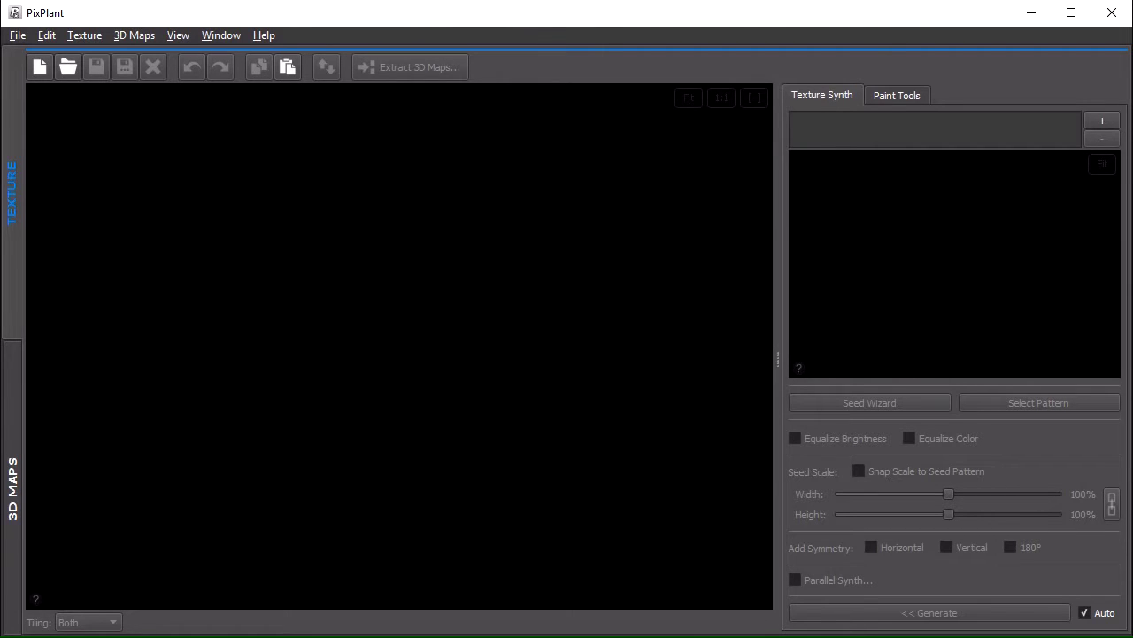
# - Bring the File Explorer window listing the brick map files to the front
pyautogui.hotkey('alt', 'Tab')
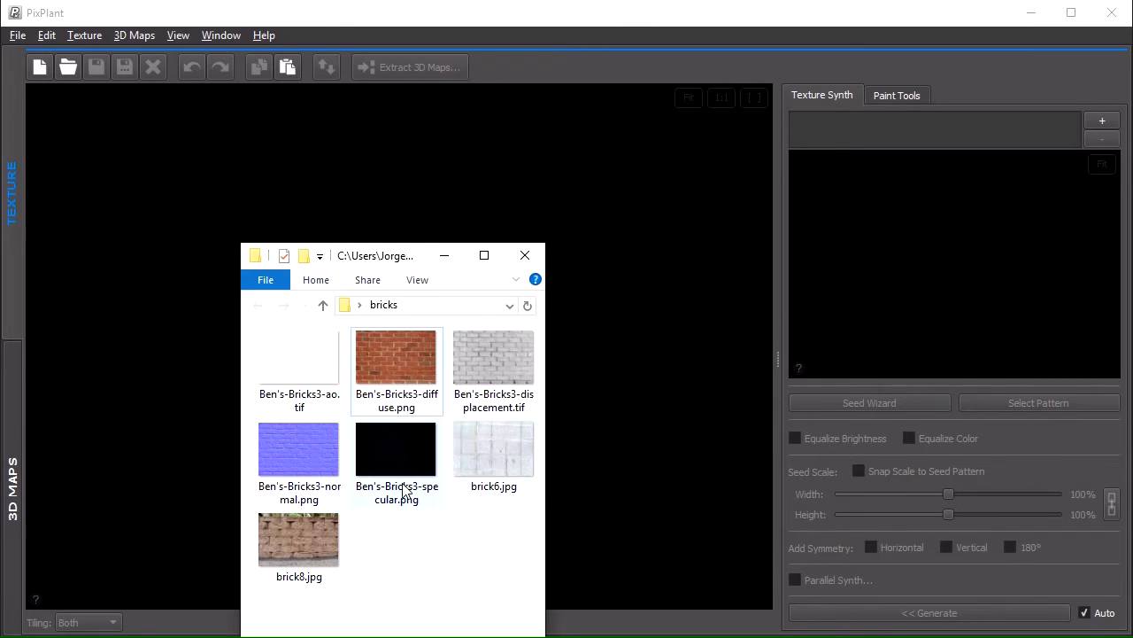
# - Load the diffuse brick PNG as the Texture Synth seed and enable Parallel Synth
pyautogui.moveTo(391, 359); pyautogui.dragTo(964, 286)
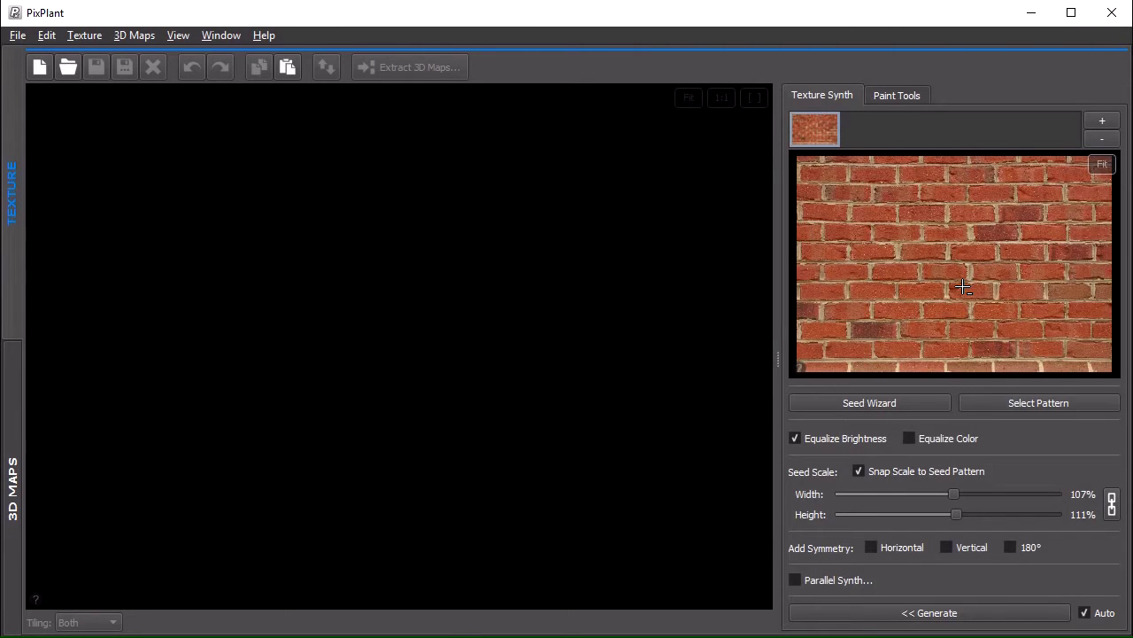
pyautogui.click(823, 580)
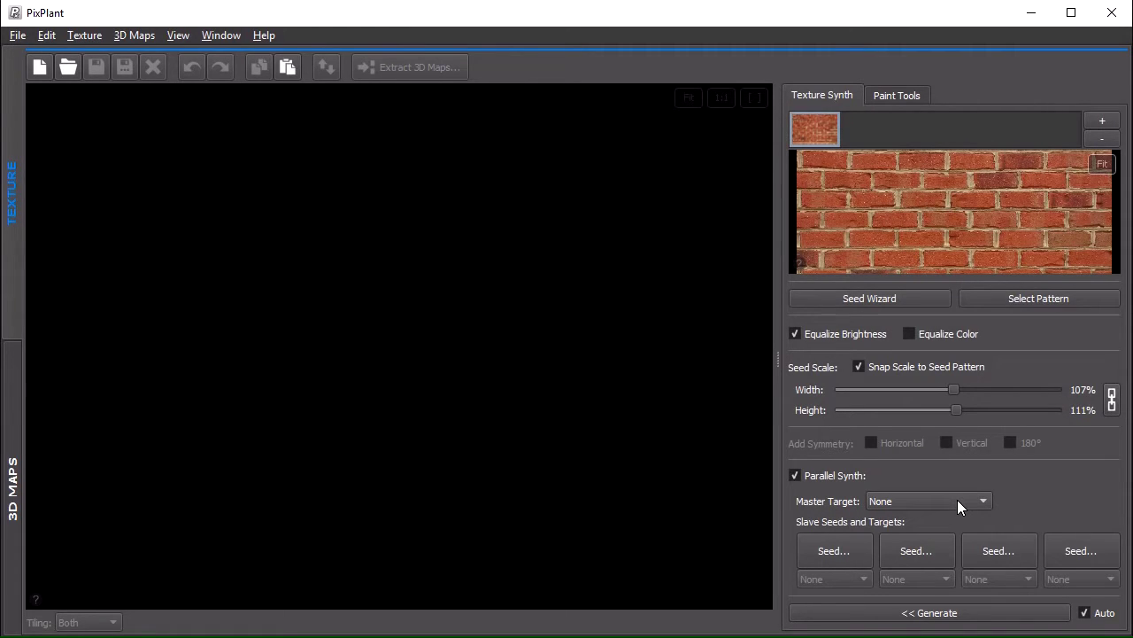
# - Choose Diffuse as the master target, then briefly preview the 3D Maps view
pyautogui.click(957, 500)
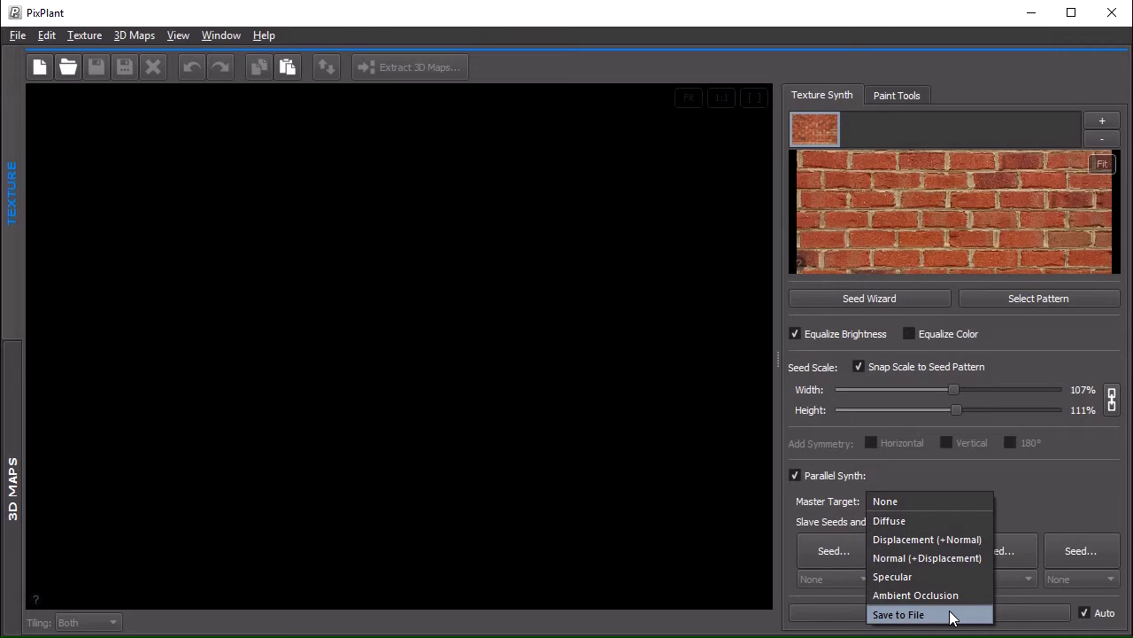
pyautogui.click(947, 521)
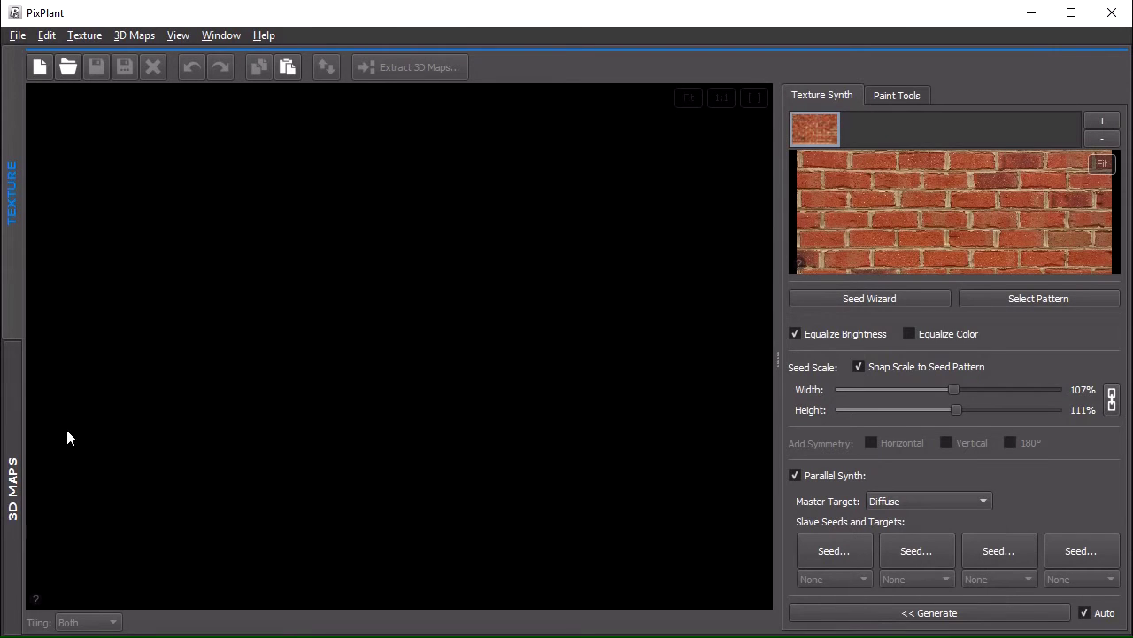
pyautogui.click(18, 386)
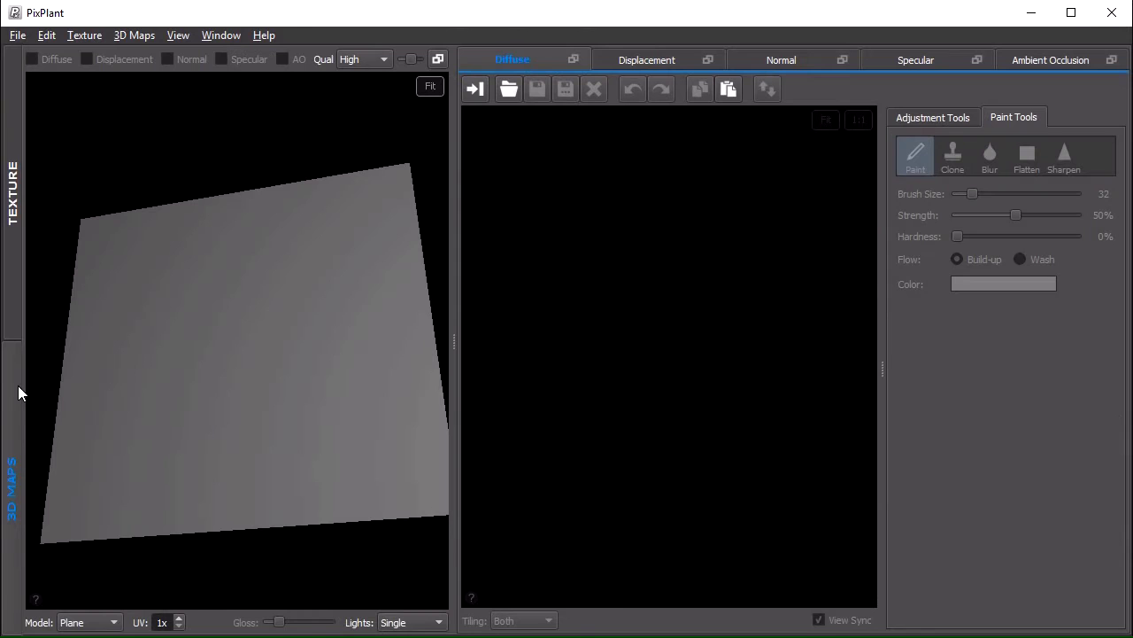
pyautogui.moveTo(305, 383); pyautogui.dragTo(321, 393)
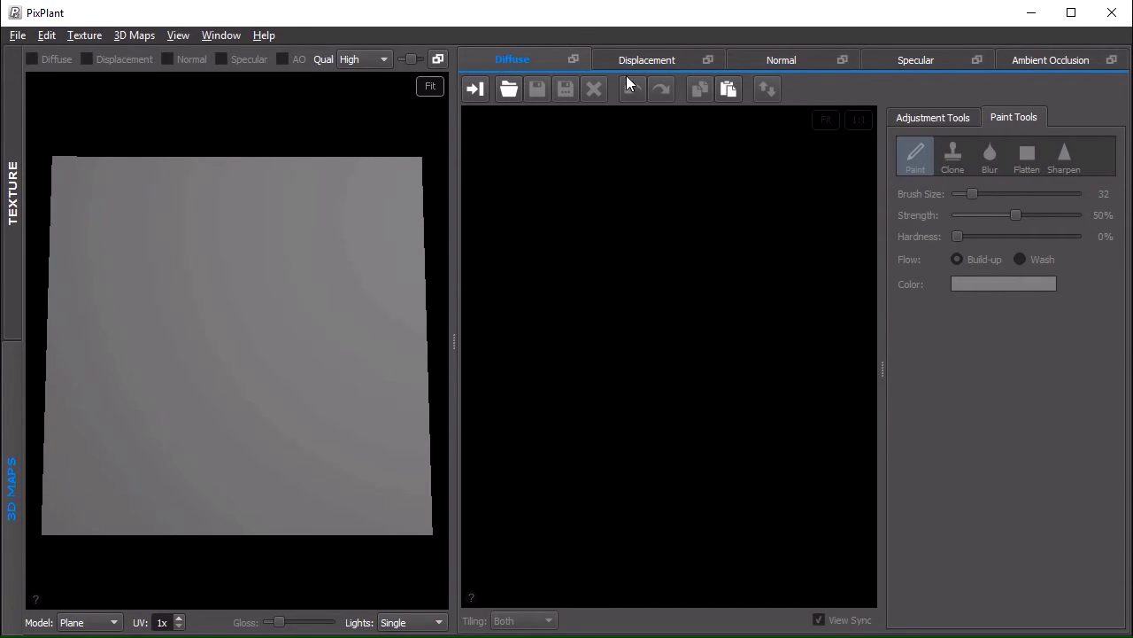
pyautogui.click(16, 225)
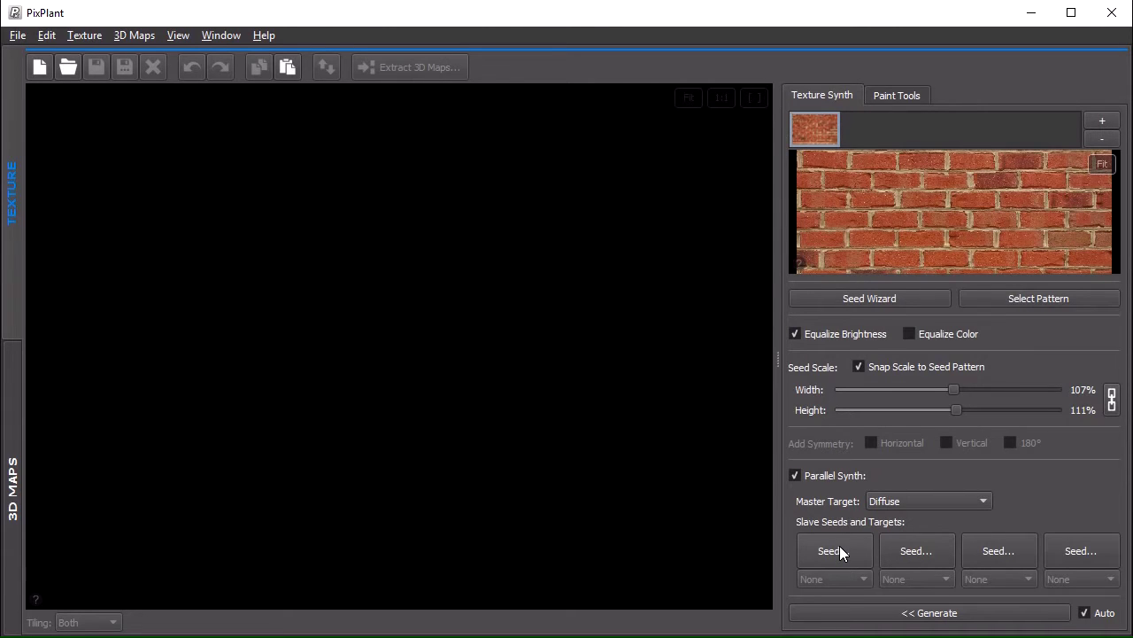
# - Add the brick normal PNG as the first slave seed, targeting Normal (+Displacement)
pyautogui.hotkey('alt', 'Tab')
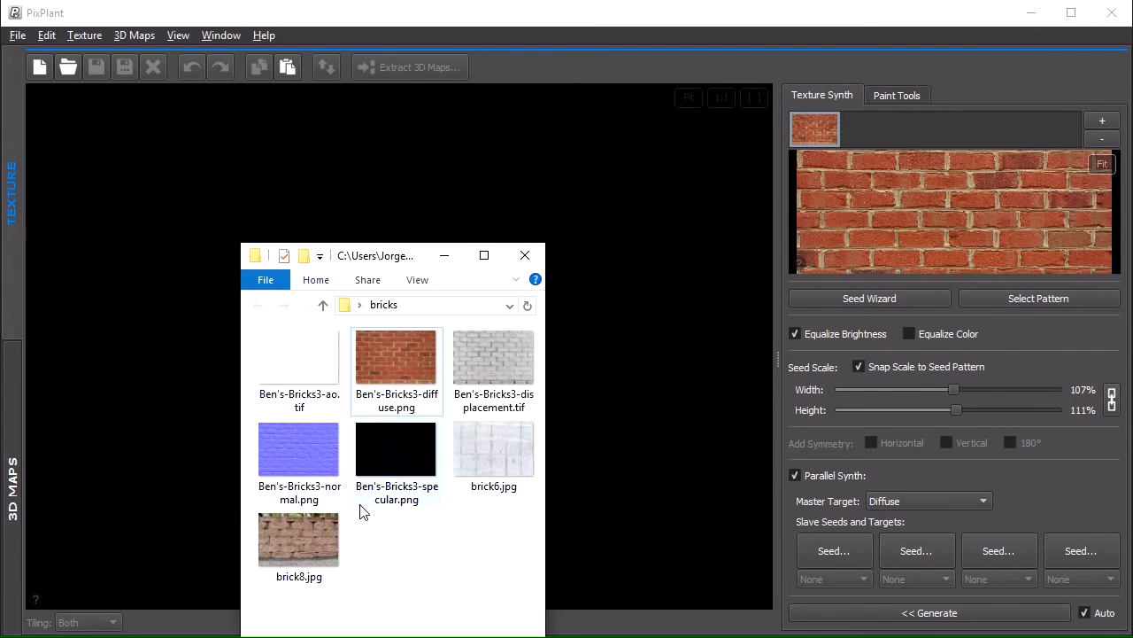
pyautogui.moveTo(296, 447); pyautogui.dragTo(839, 556)
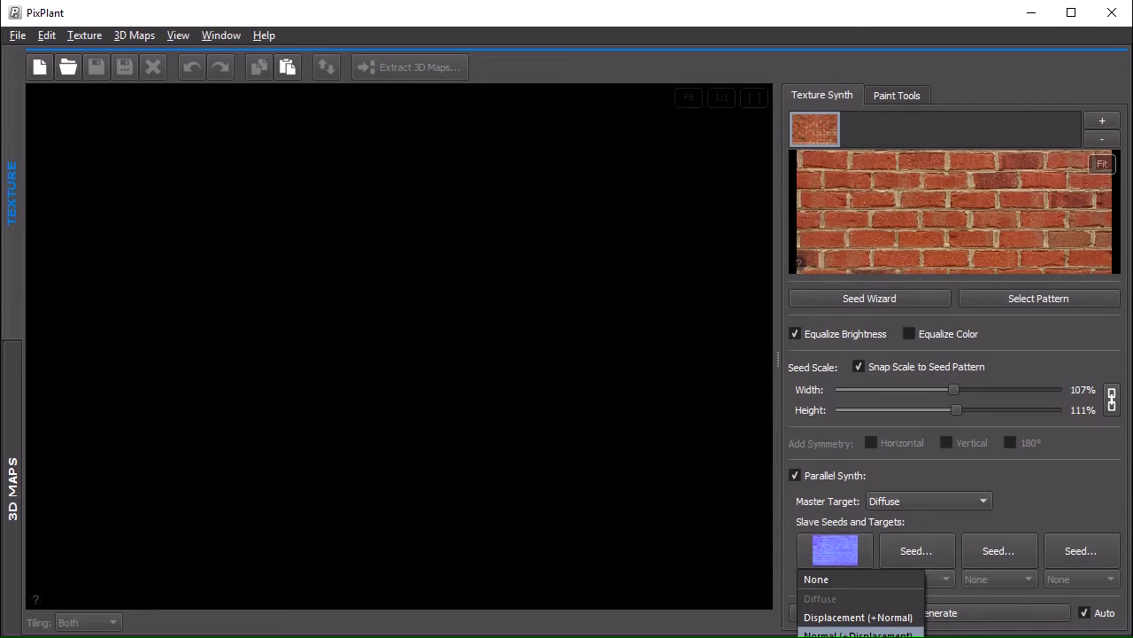
pyautogui.press('Return')
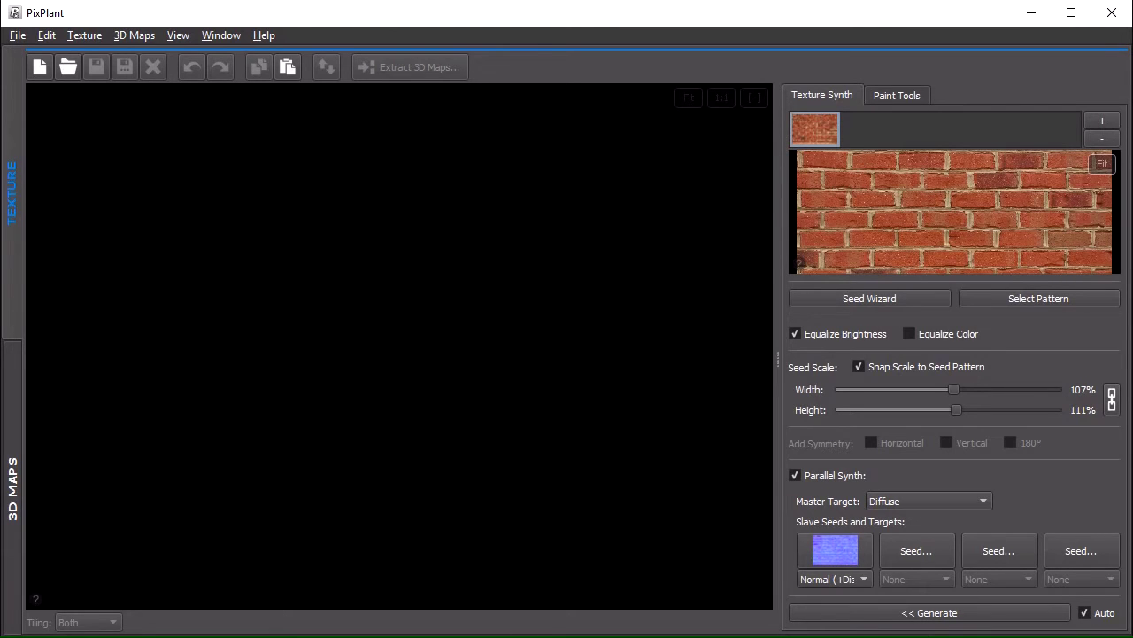
pyautogui.click(510, 637)
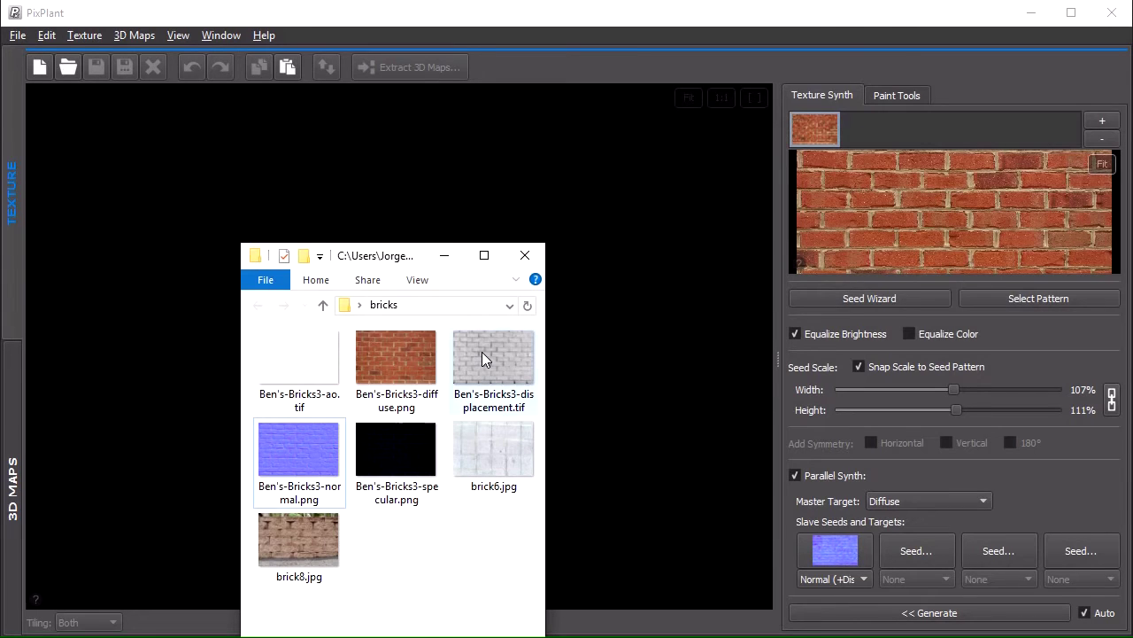
# - Add the specular PNG as the second slave seed with Specular as its target
pyautogui.moveTo(391, 453); pyautogui.dragTo(929, 550)
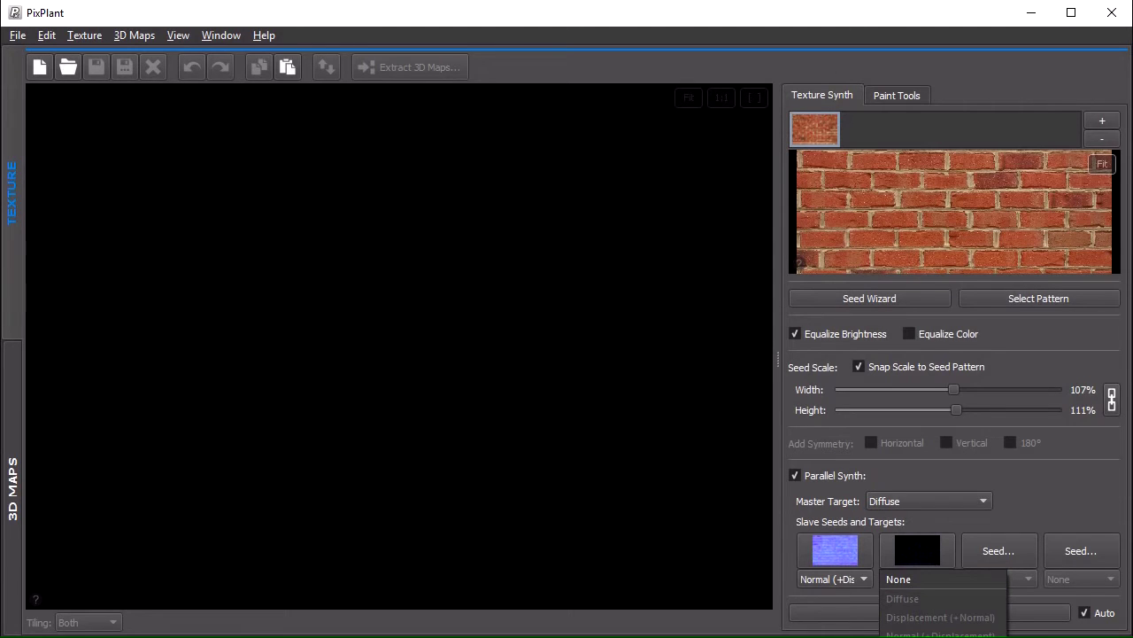
pyautogui.click(934, 576)
pyautogui.click(934, 573)
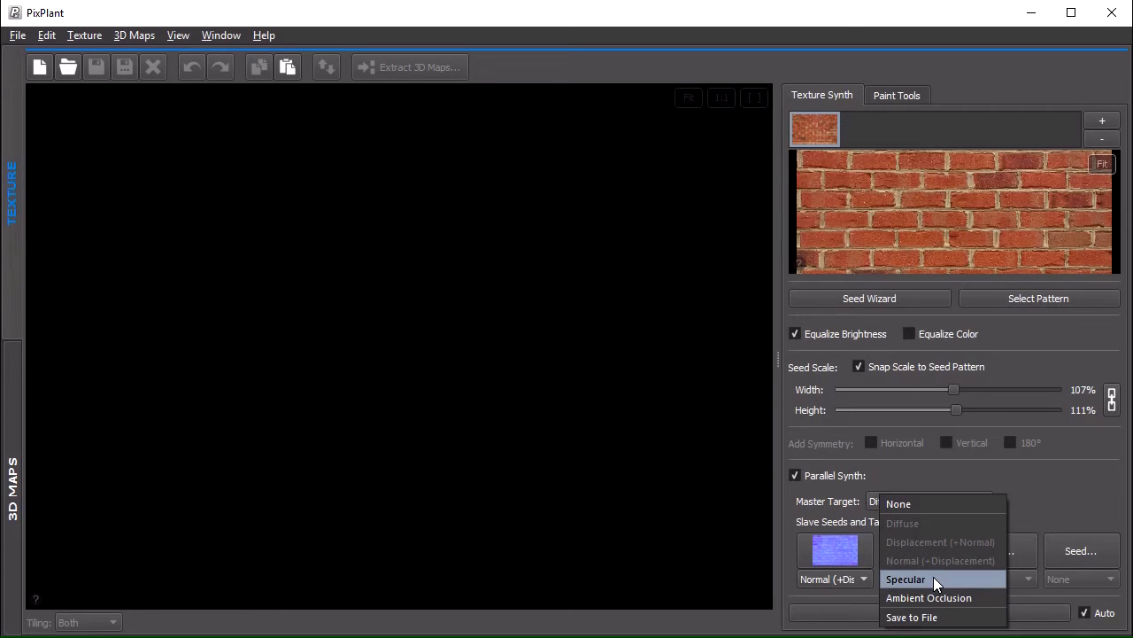
pyautogui.click(934, 577)
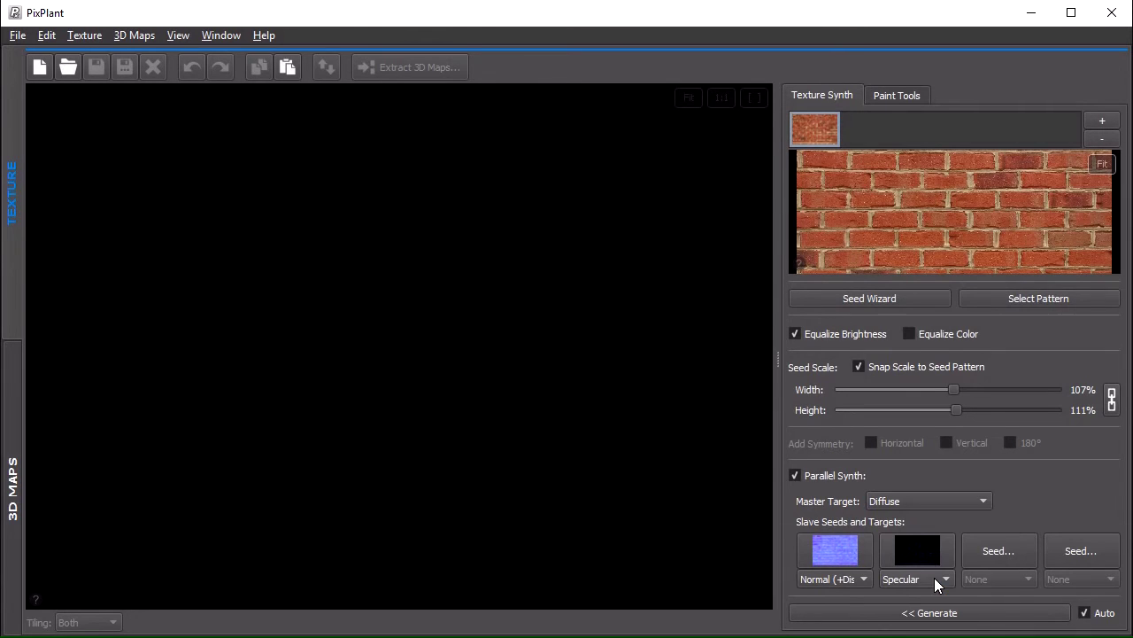
# - Add ao.tif as the third slave seed with Ambient Occlusion as its target
pyautogui.hotkey('alt', 'Tab')
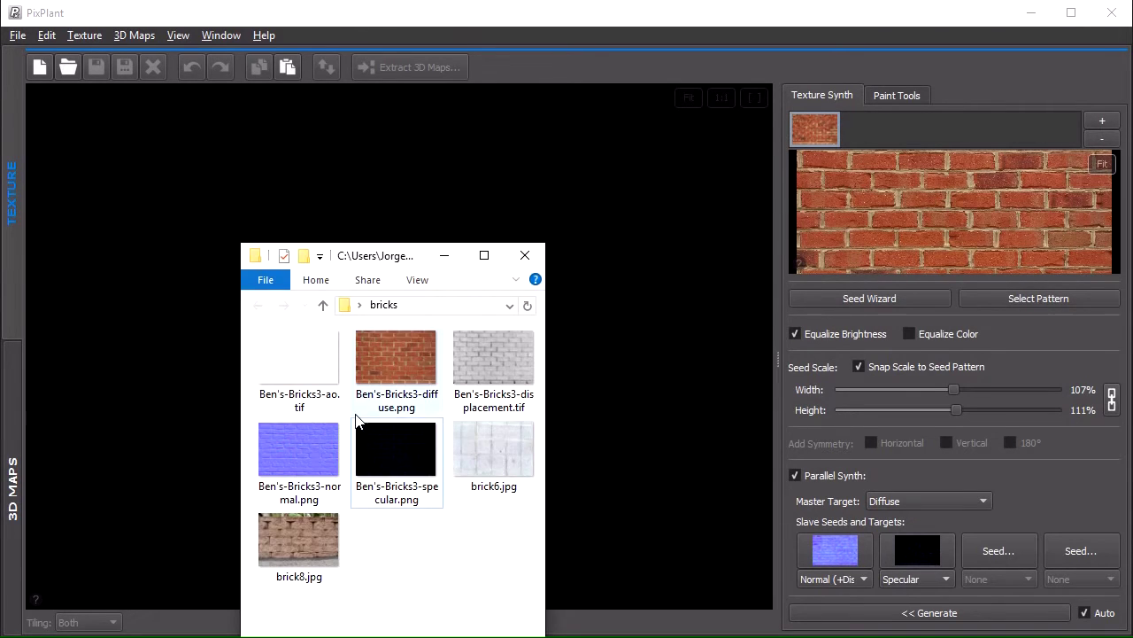
pyautogui.moveTo(305, 370); pyautogui.dragTo(994, 554)
pyautogui.click(999, 579)
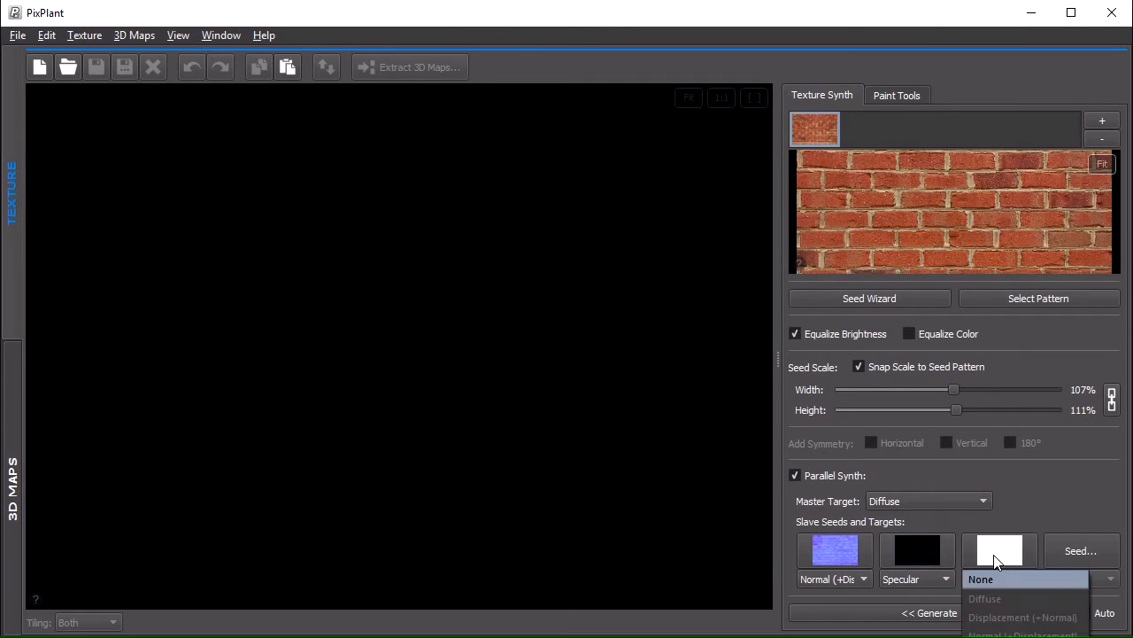
pyautogui.click(996, 637)
pyautogui.click(994, 579)
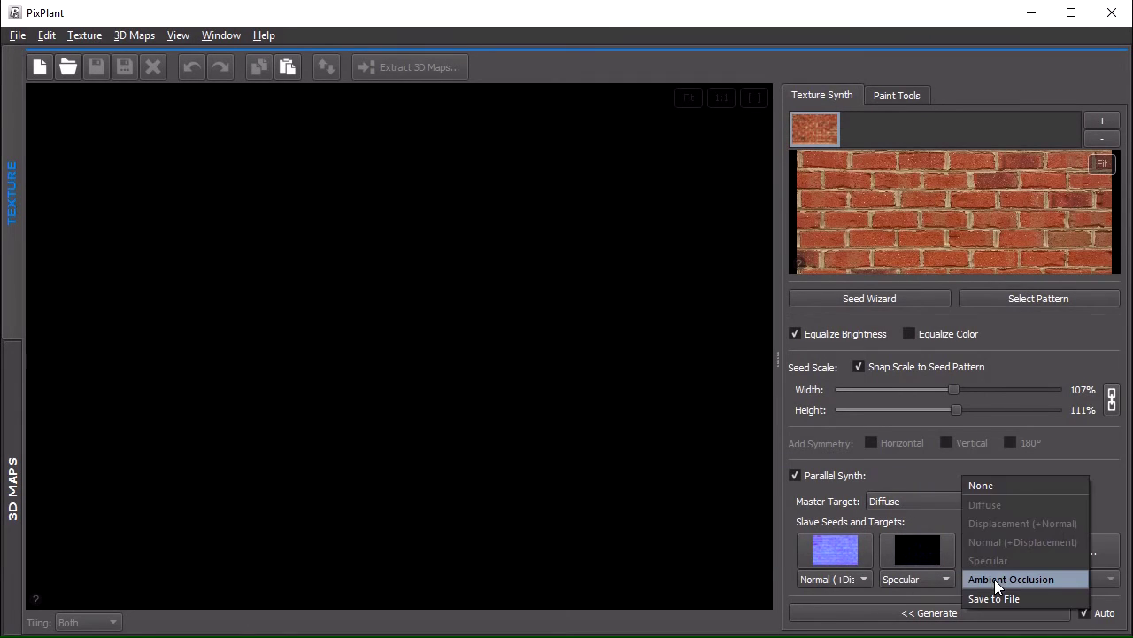
pyautogui.click(1005, 583)
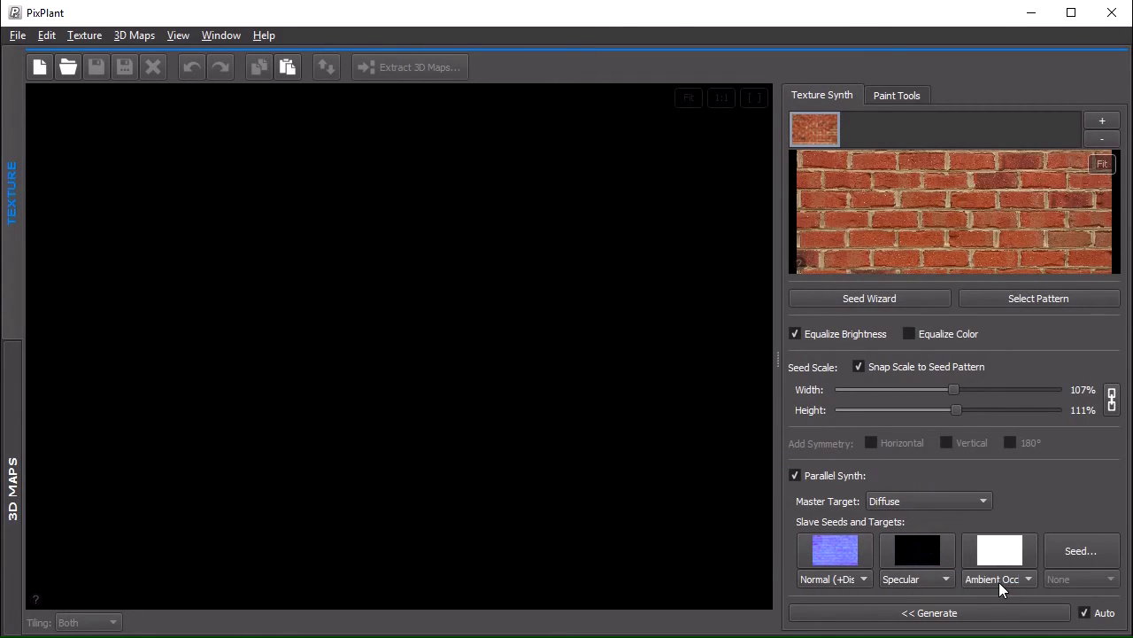
pyautogui.click(1008, 579)
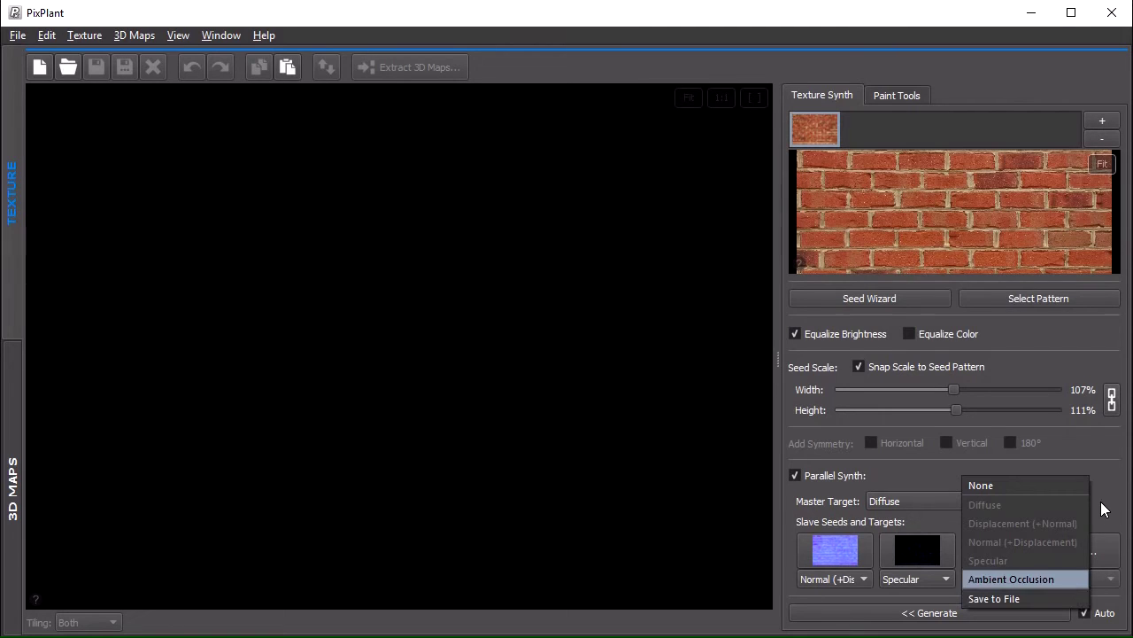
pyautogui.click(1053, 579)
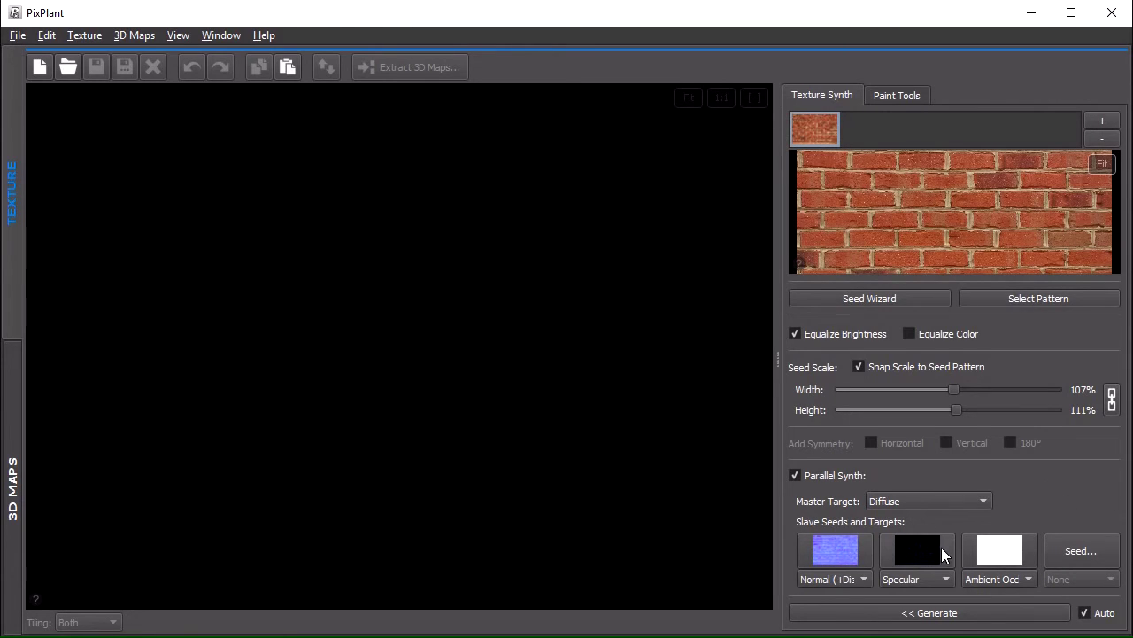
# - Generate the textures at 1024 x 1024 and inspect the extracted brick relief from several angles
pyautogui.click(994, 611)
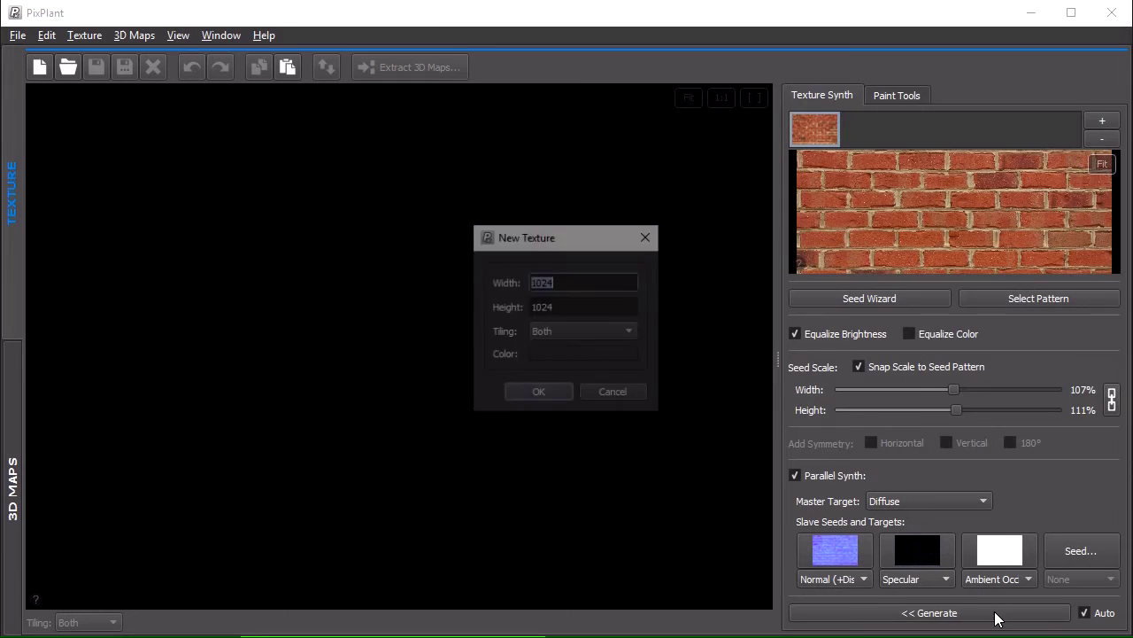
pyautogui.click(542, 394)
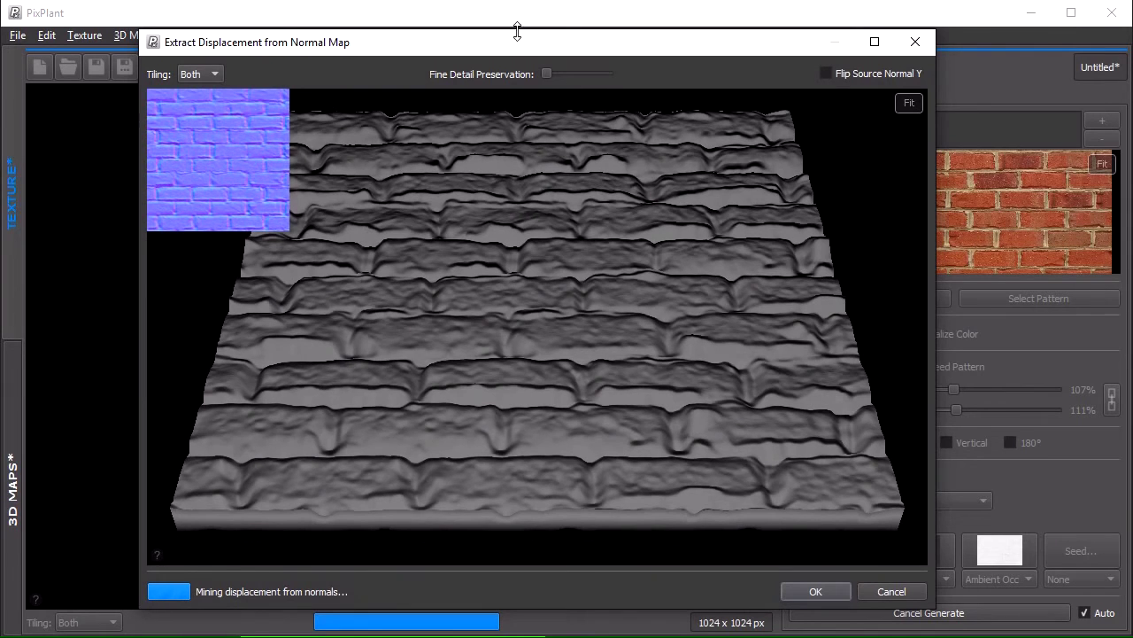
pyautogui.moveTo(508, 47); pyautogui.dragTo(510, 624)
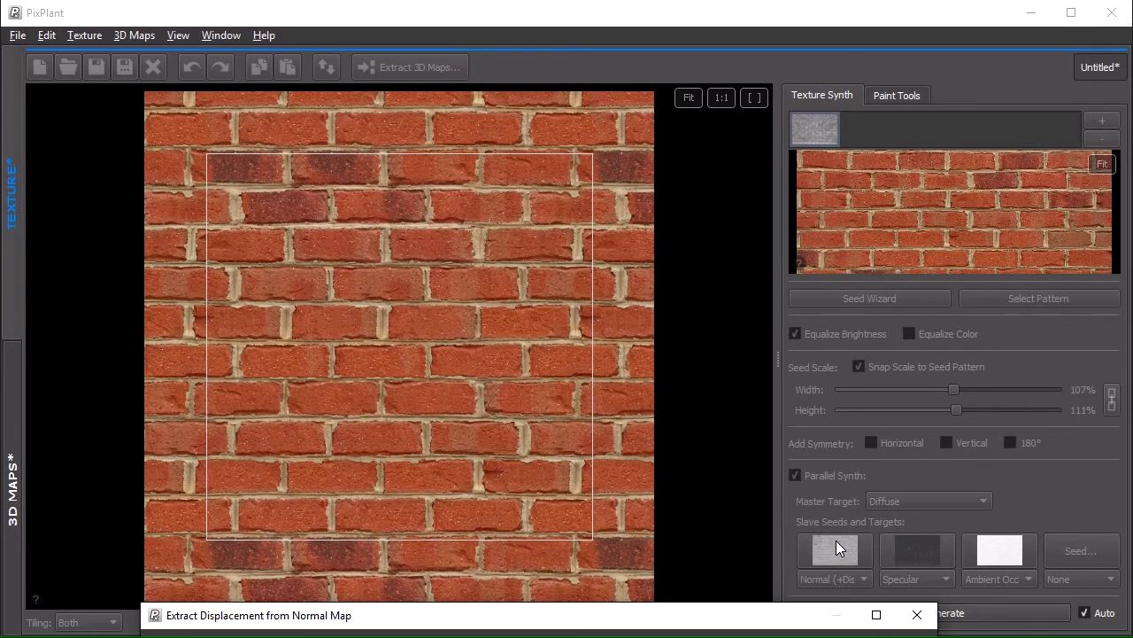
pyautogui.moveTo(791, 615); pyautogui.dragTo(785, 547)
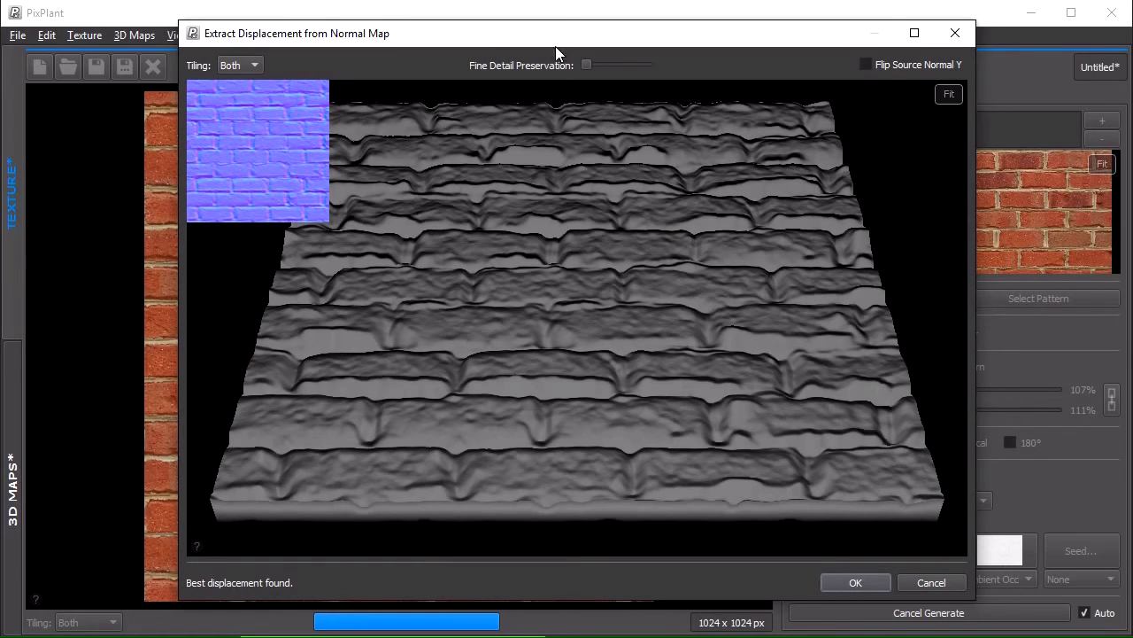
pyautogui.moveTo(623, 193)
pyautogui.mouseDown()
pyautogui.moveTo(626, 260)
pyautogui.moveTo(614, 269)
pyautogui.moveTo(614, 189)
pyautogui.mouseUp()
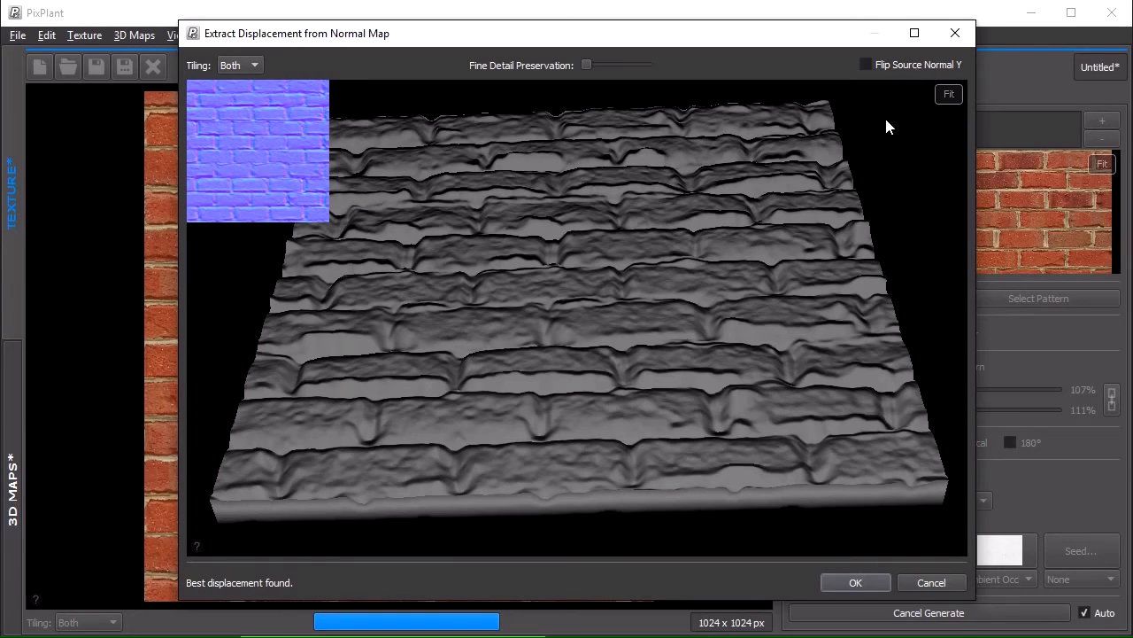
pyautogui.moveTo(548, 236)
pyautogui.mouseDown()
pyautogui.moveTo(608, 310)
pyautogui.moveTo(542, 320)
pyautogui.moveTo(487, 236)
pyautogui.moveTo(549, 247)
pyautogui.mouseUp()
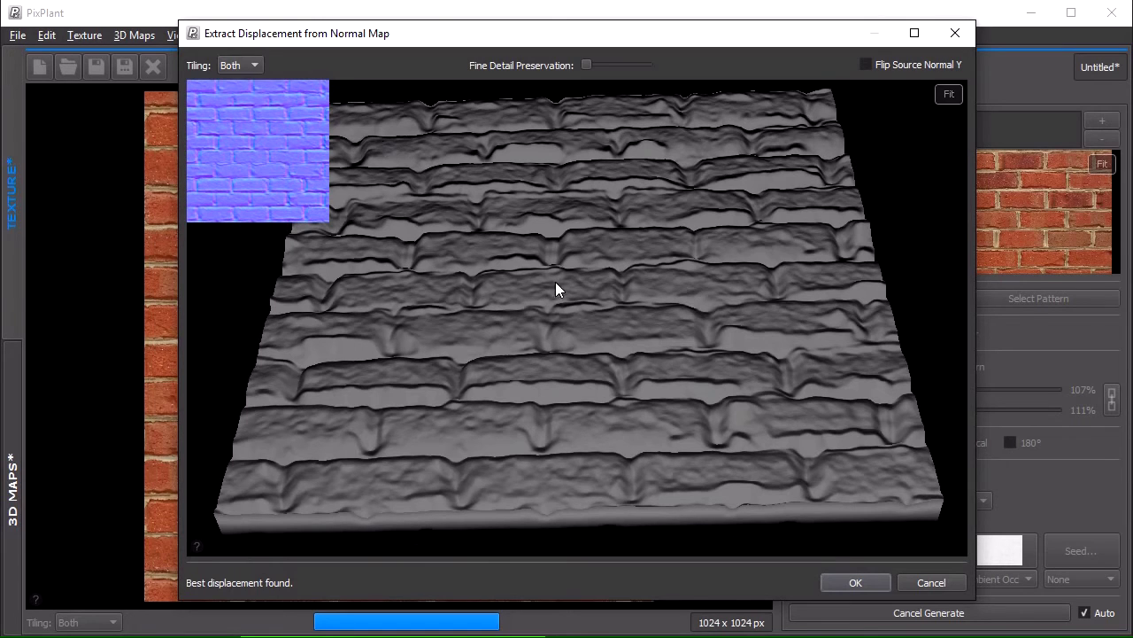
pyautogui.click(917, 64)
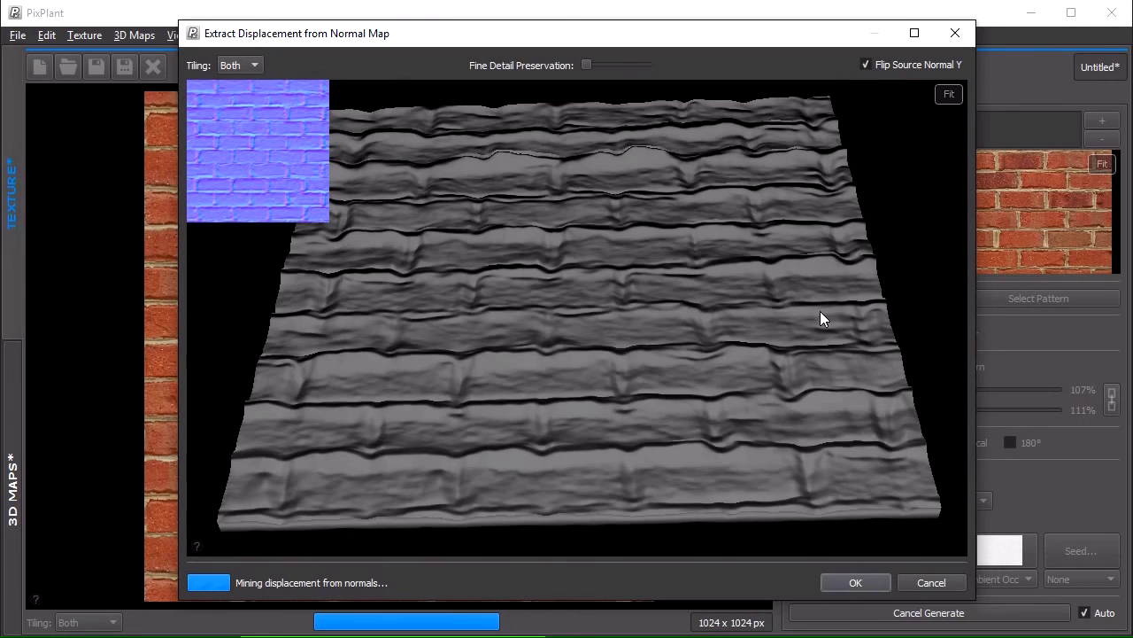
pyautogui.moveTo(804, 322); pyautogui.dragTo(611, 420)
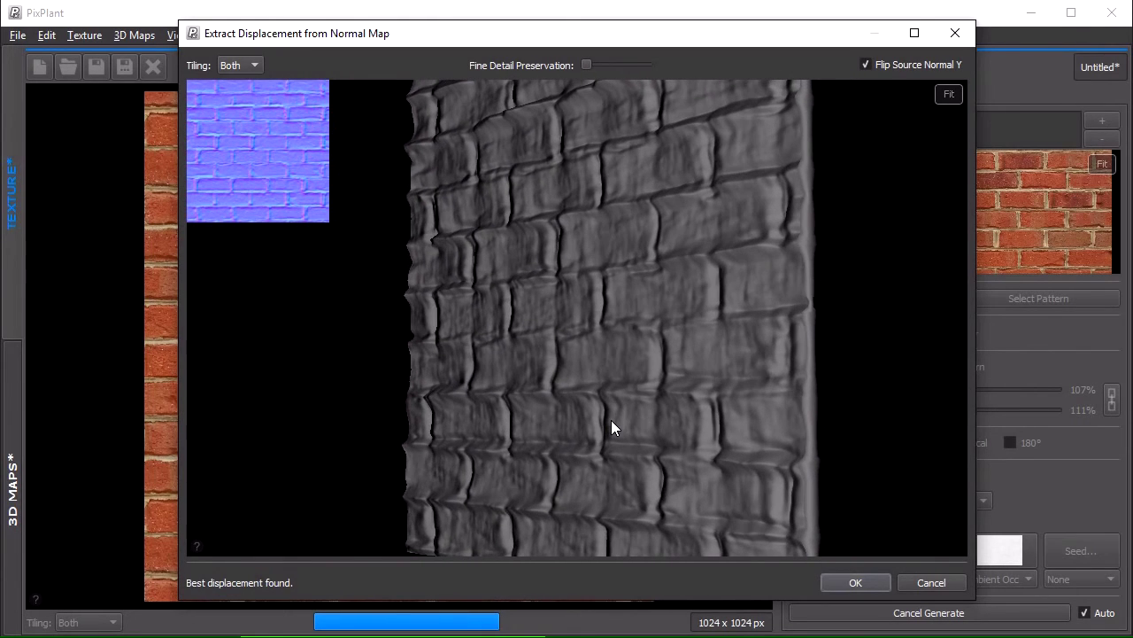
pyautogui.click(900, 64)
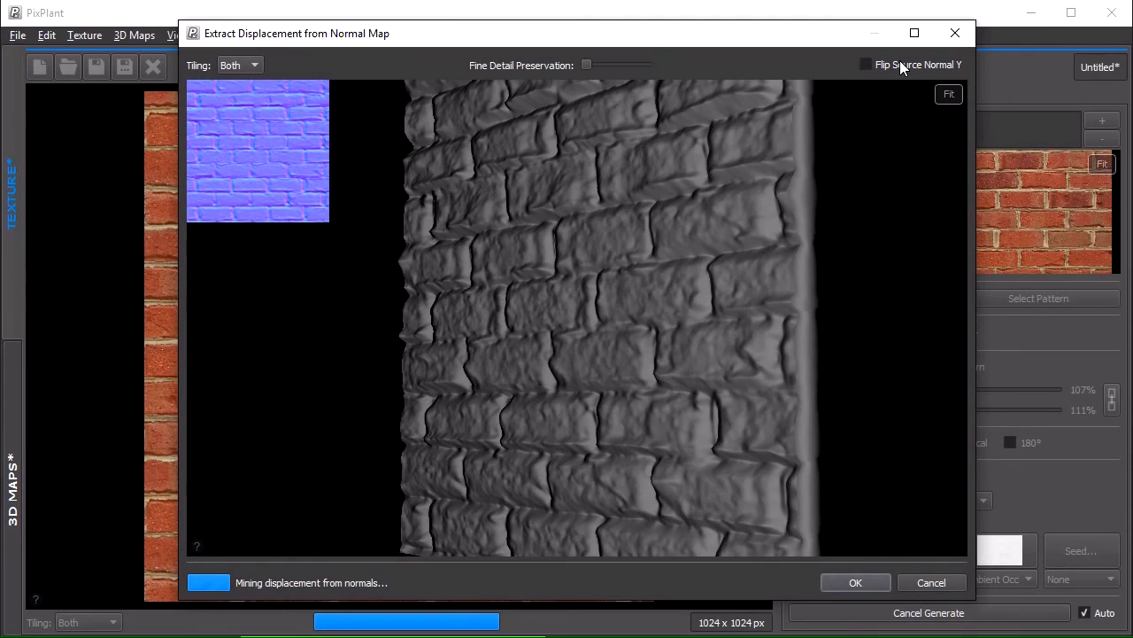
pyautogui.moveTo(779, 247); pyautogui.dragTo(816, 133)
pyautogui.moveTo(733, 227); pyautogui.dragTo(533, 262)
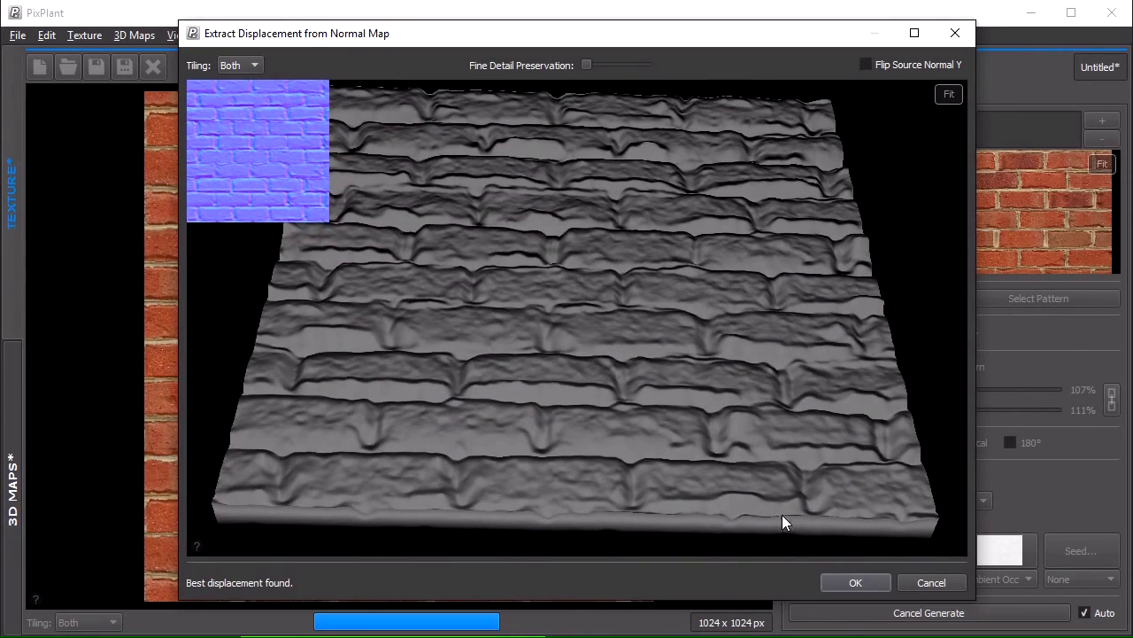
# - Accept the displacement and review the Displacement, Normal, Specular and Ambient Occlusion maps in 3D
pyautogui.click(874, 581)
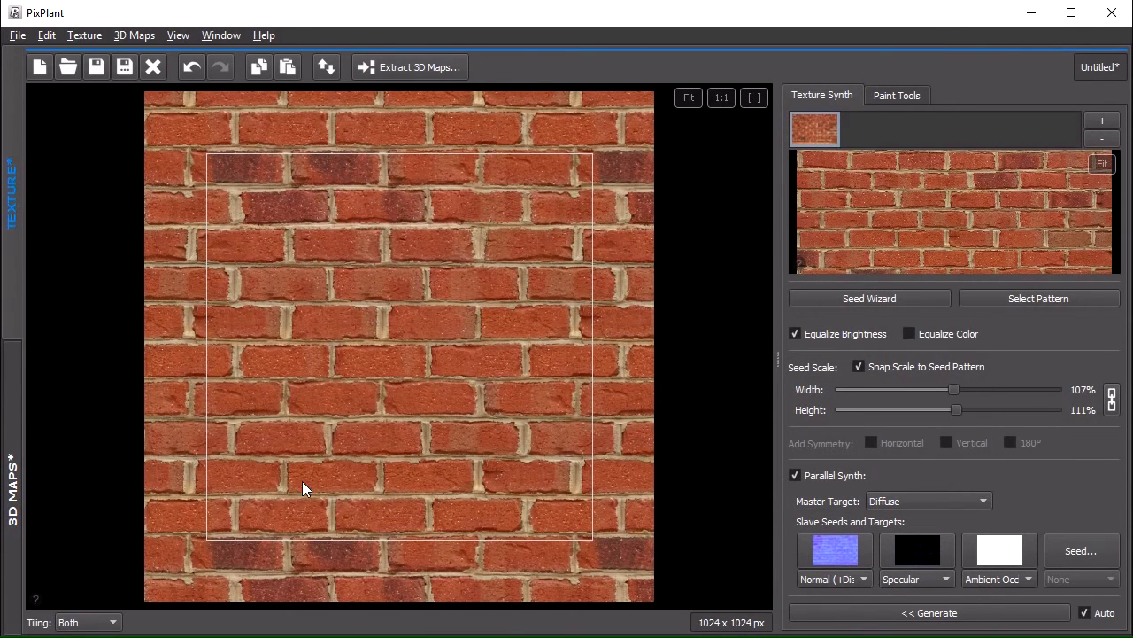
pyautogui.click(16, 382)
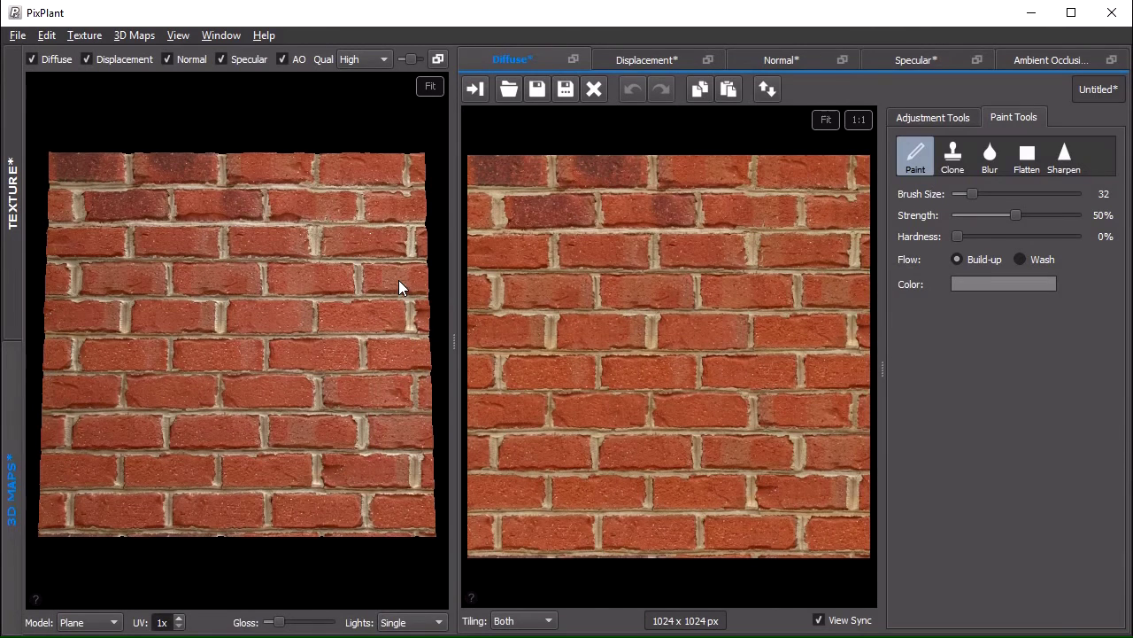
pyautogui.click(656, 60)
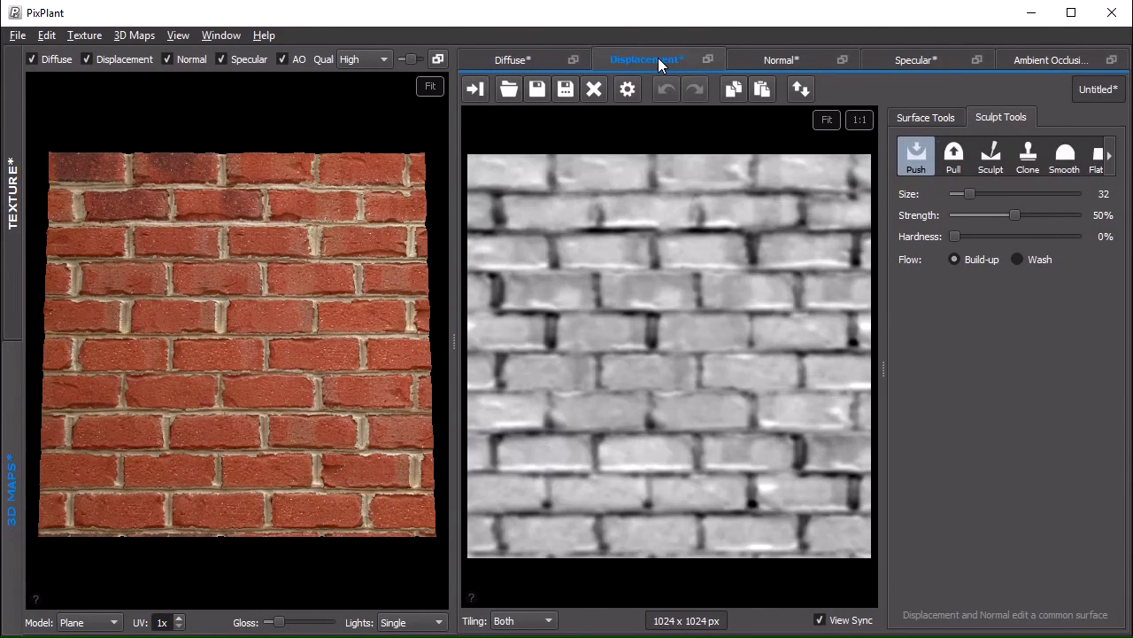
pyautogui.click(808, 60)
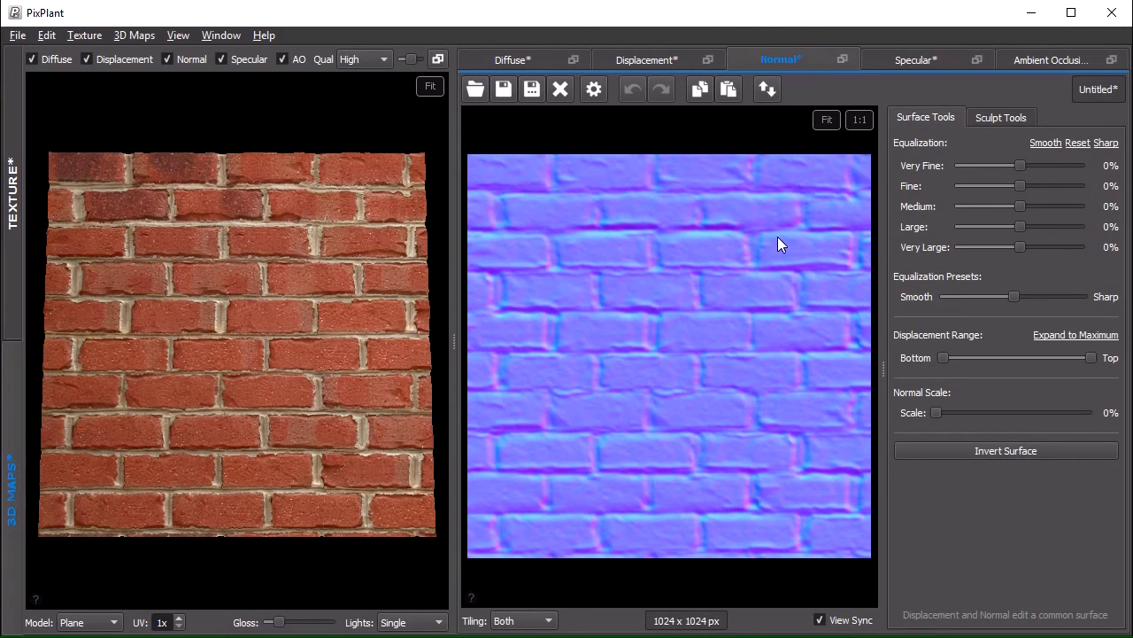
pyautogui.click(931, 58)
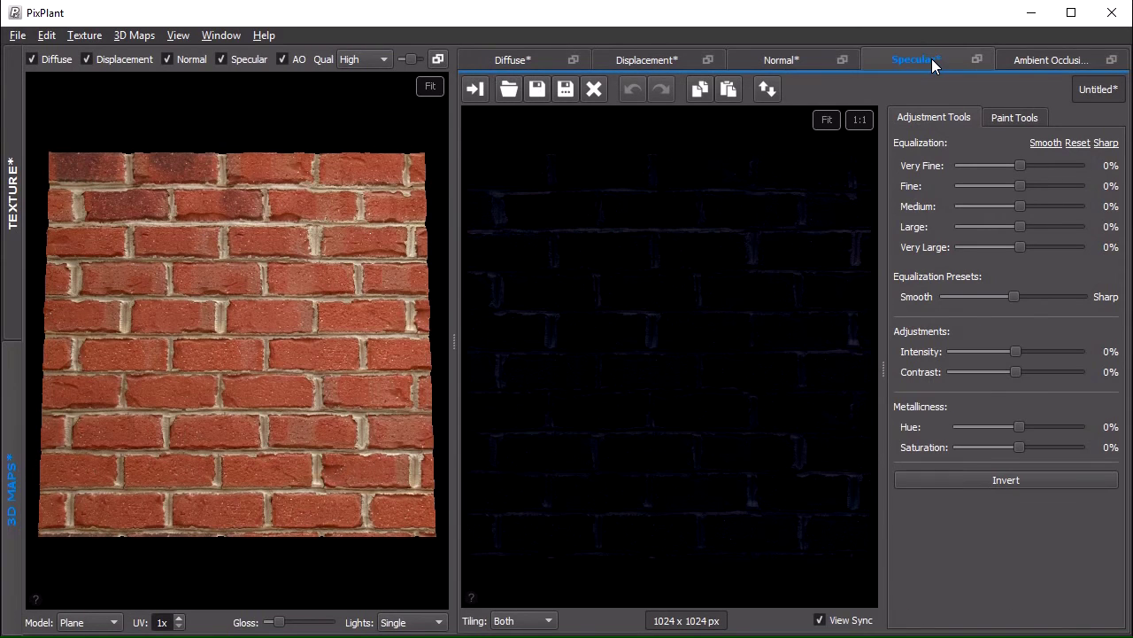
pyautogui.click(1048, 55)
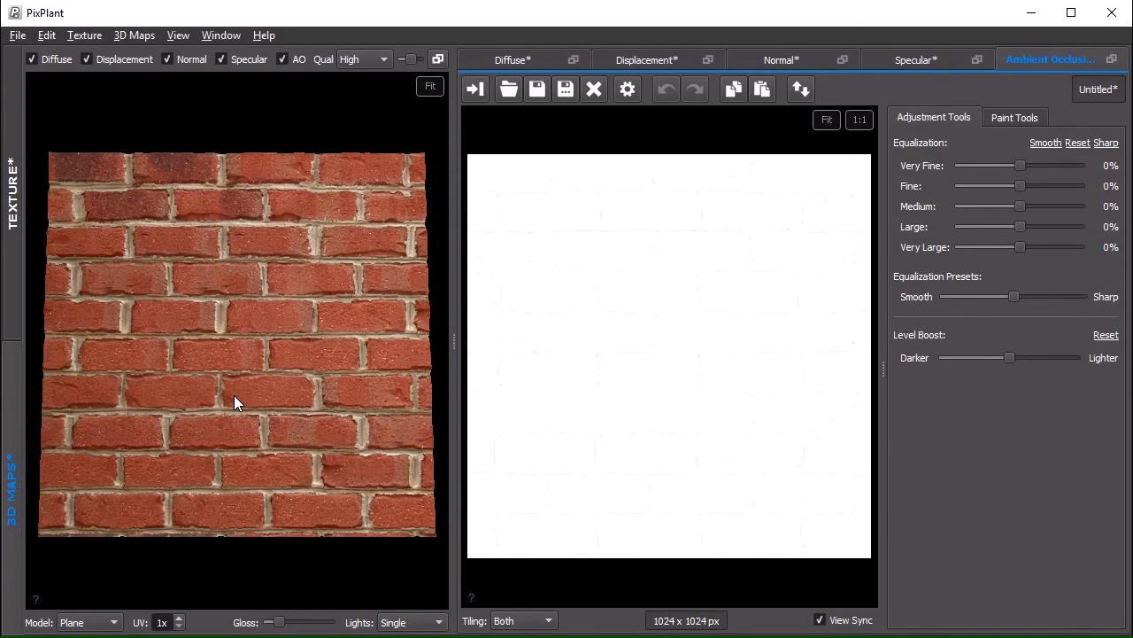
pyautogui.moveTo(234, 401); pyautogui.dragTo(42, 83)
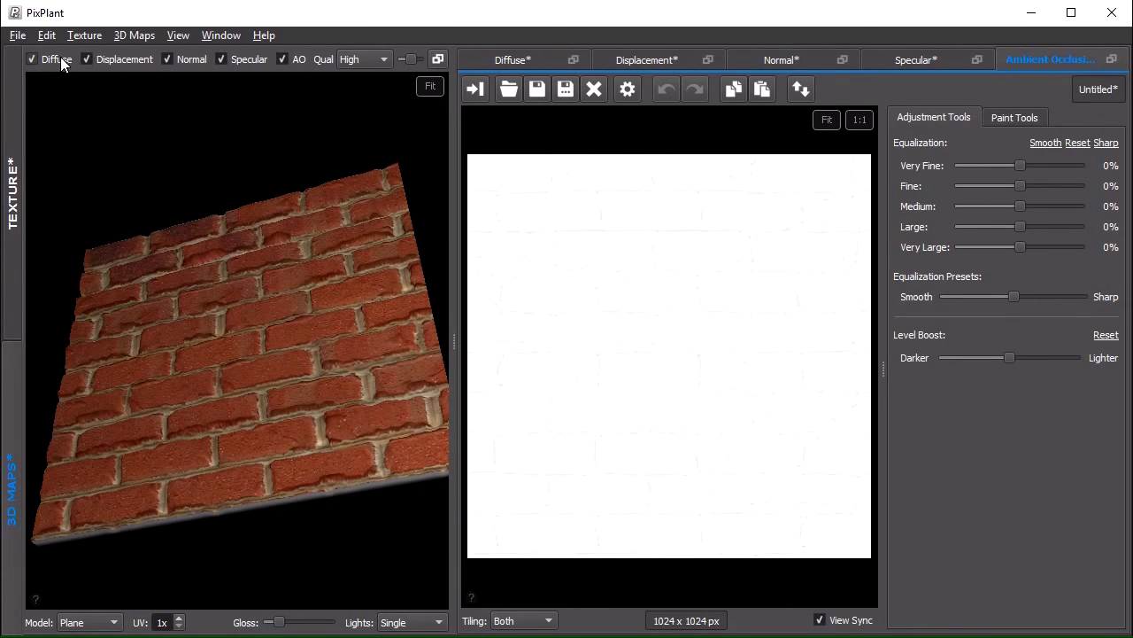
pyautogui.click(60, 58)
pyautogui.moveTo(296, 411); pyautogui.dragTo(241, 395)
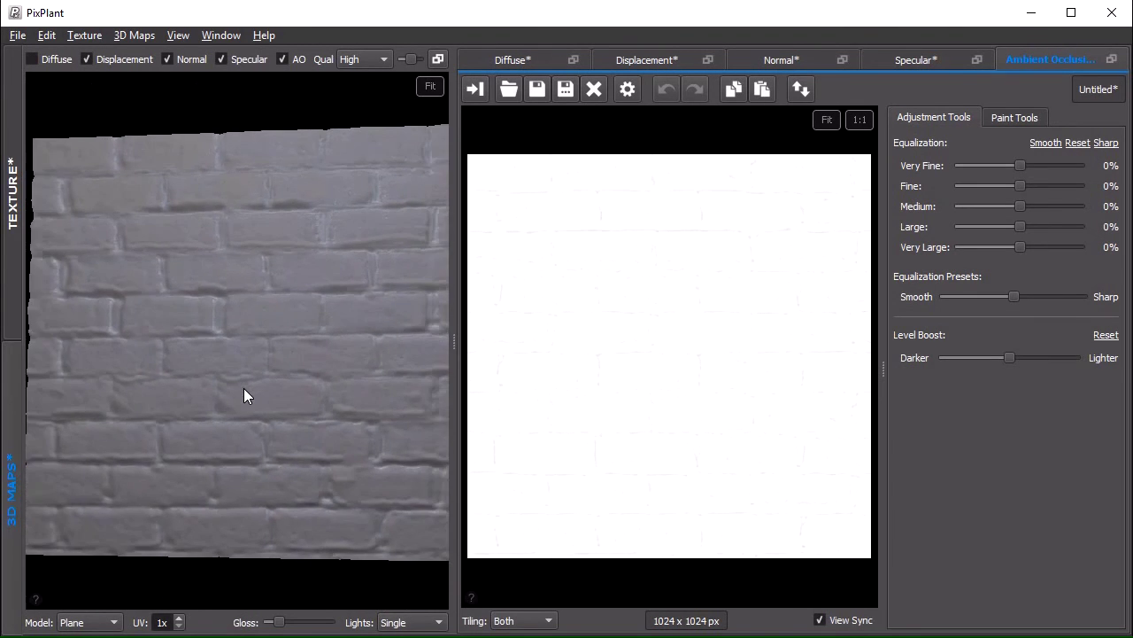
pyautogui.scroll(-3, 248, 385)
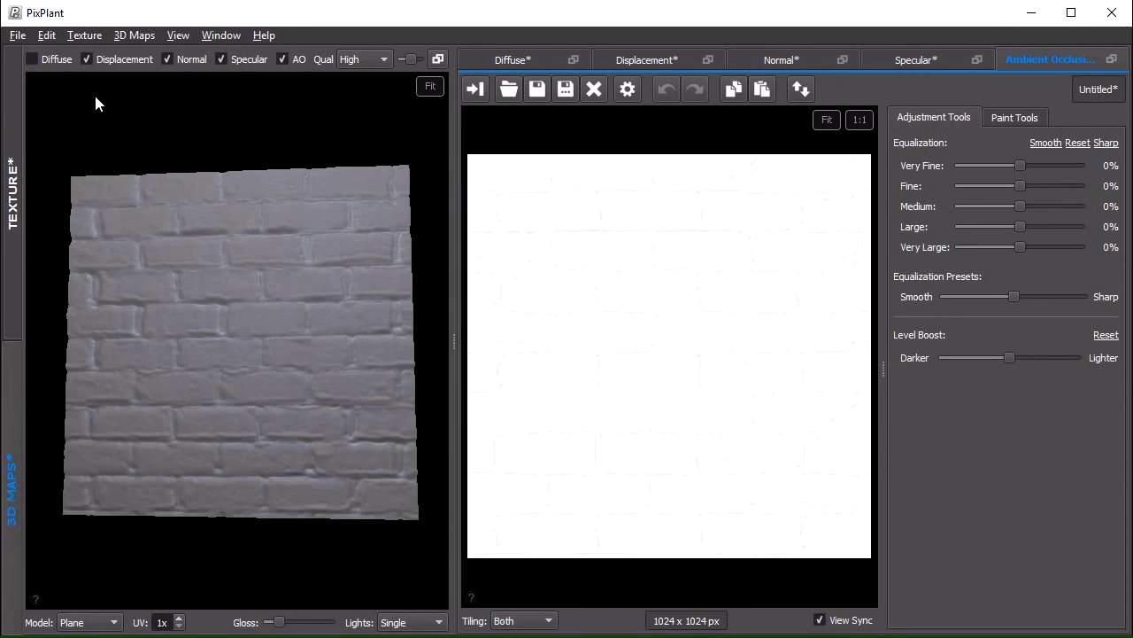
pyautogui.click(32, 59)
pyautogui.moveTo(157, 306)
pyautogui.mouseDown()
pyautogui.moveTo(232, 354)
pyautogui.moveTo(165, 303)
pyautogui.mouseUp()
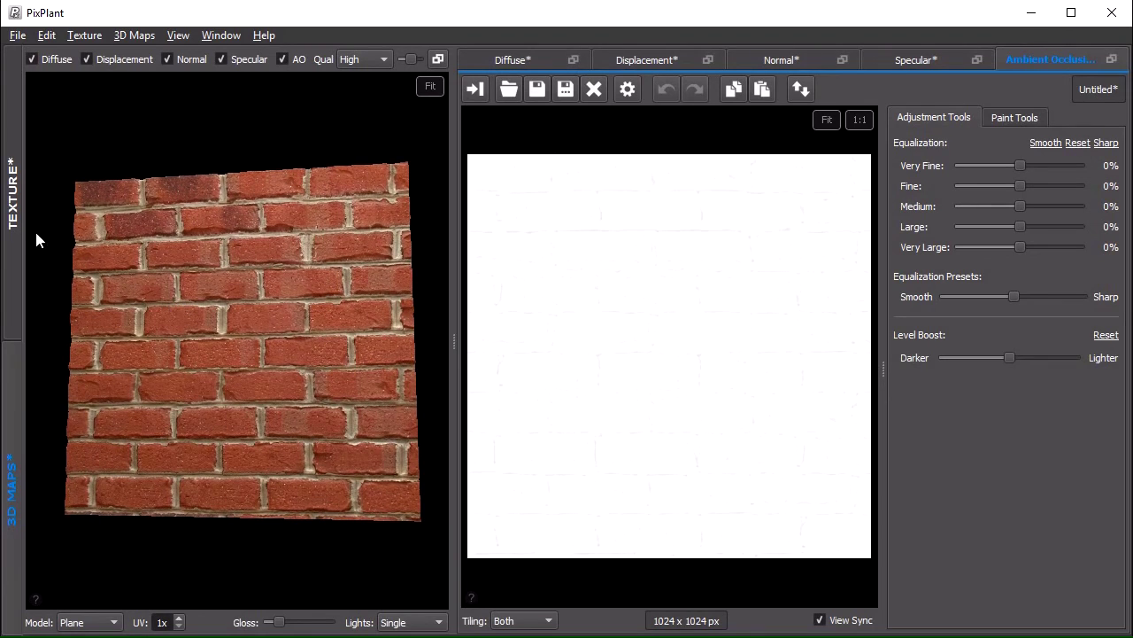
# - Fit the seed image in its preview and mask out four dark bricks with rectangles
pyautogui.click(11, 203)
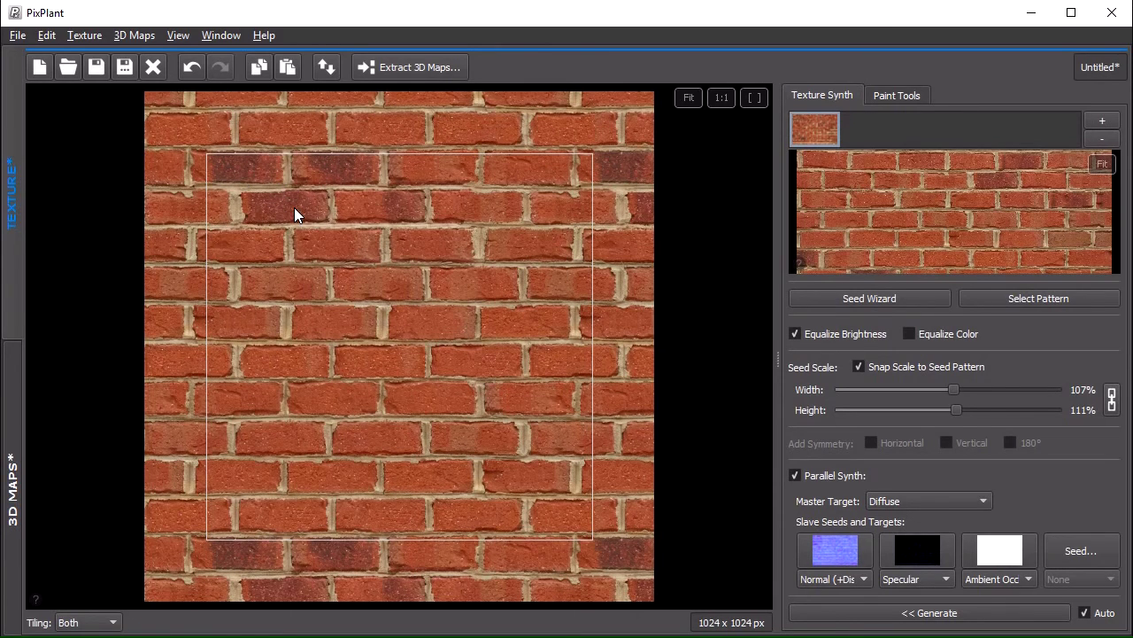
pyautogui.click(1102, 163)
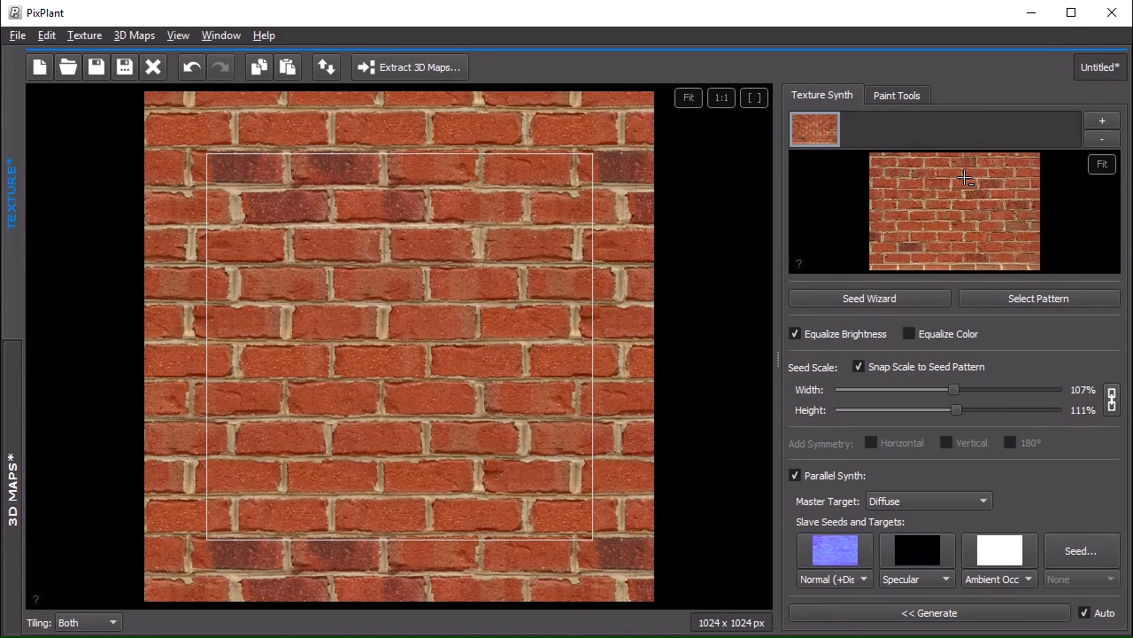
pyautogui.moveTo(970, 181); pyautogui.dragTo(1003, 196)
pyautogui.moveTo(904, 244); pyautogui.dragTo(922, 252)
pyautogui.moveTo(1011, 202); pyautogui.dragTo(1029, 211)
pyautogui.moveTo(873, 234); pyautogui.dragTo(866, 246)
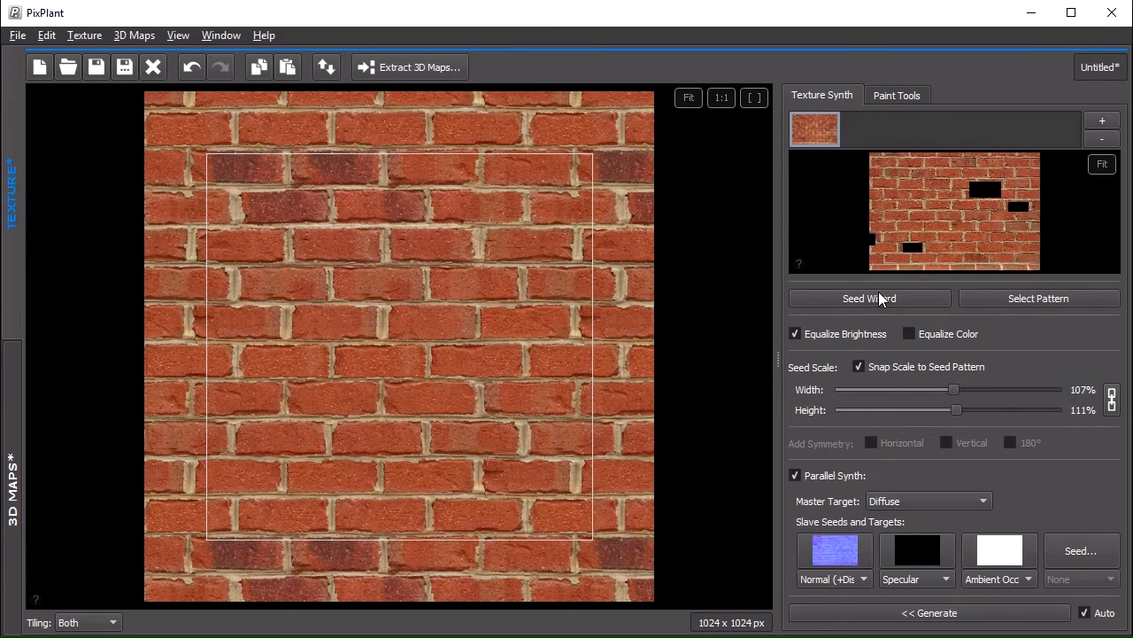
# - Regenerate from the masked seed, check the new relief, and accept the re-extracted displacement
pyautogui.click(909, 613)
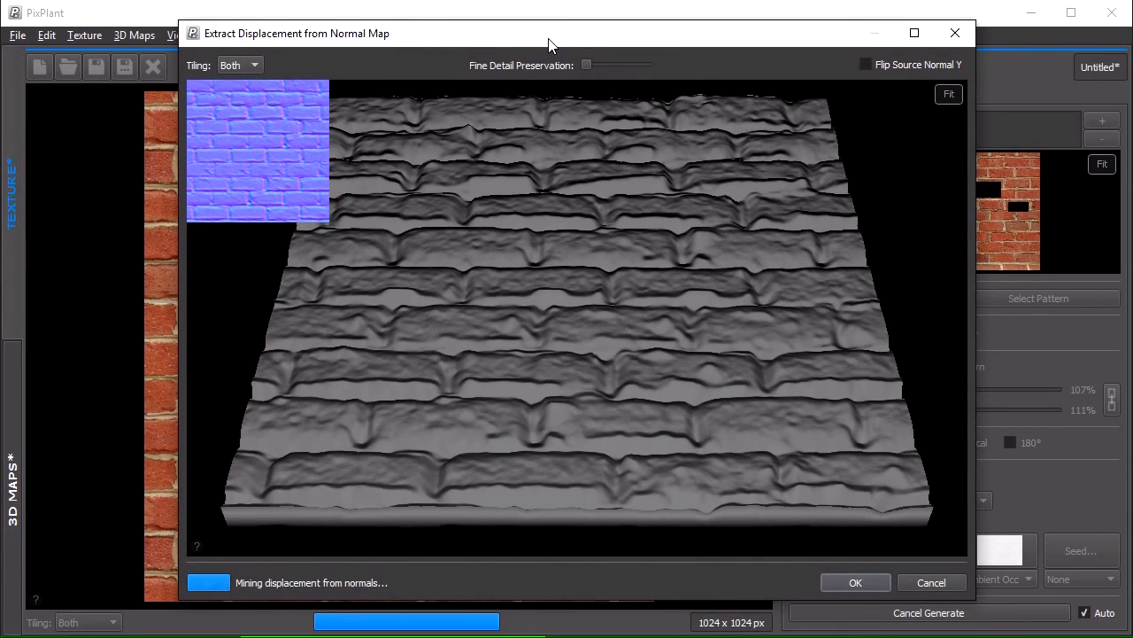
pyautogui.moveTo(548, 43); pyautogui.dragTo(541, 73)
pyautogui.moveTo(587, 200); pyautogui.dragTo(579, 263)
pyautogui.click(861, 611)
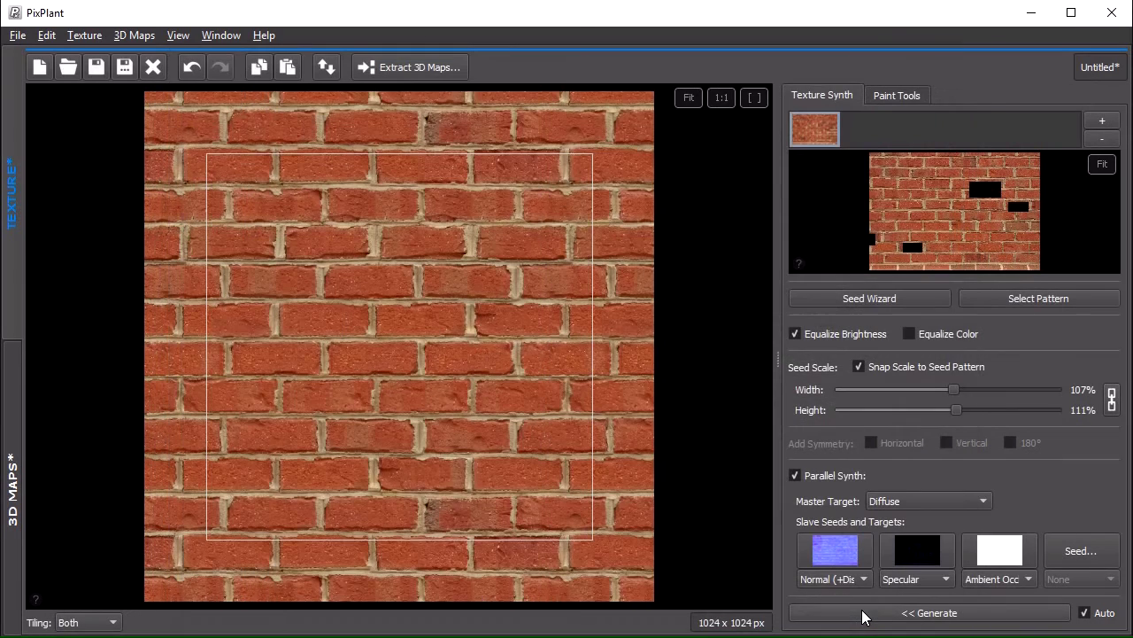
# - Show the regenerated Diffuse map in 3D Maps, rotate and zoom the brick plane, then switch to the bricks folder
pyautogui.click(12, 420)
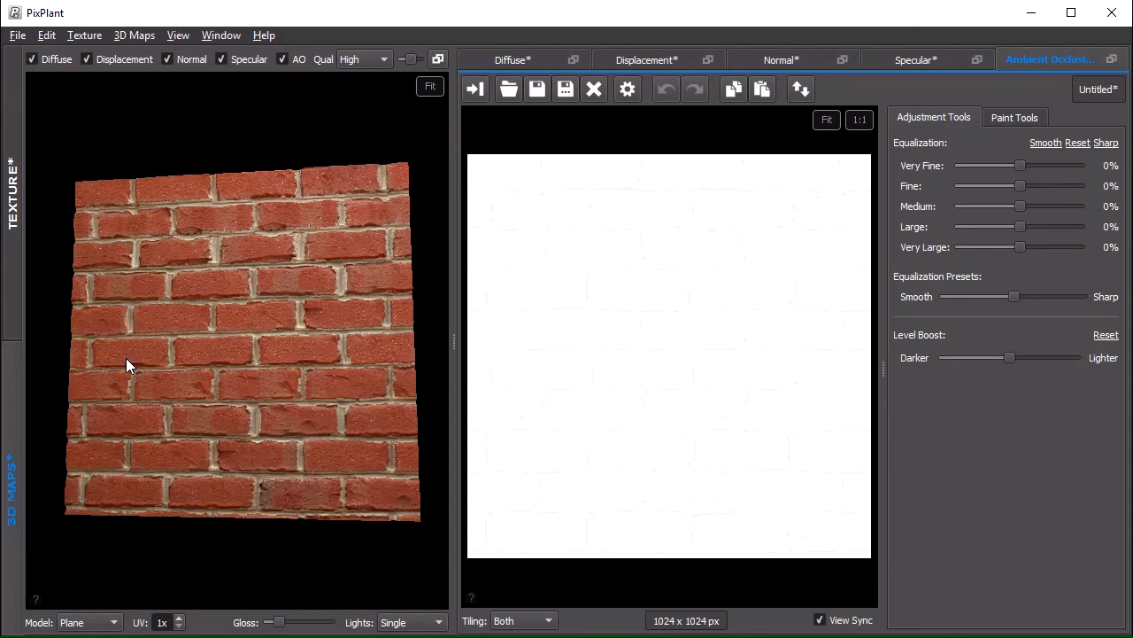
pyautogui.click(523, 64)
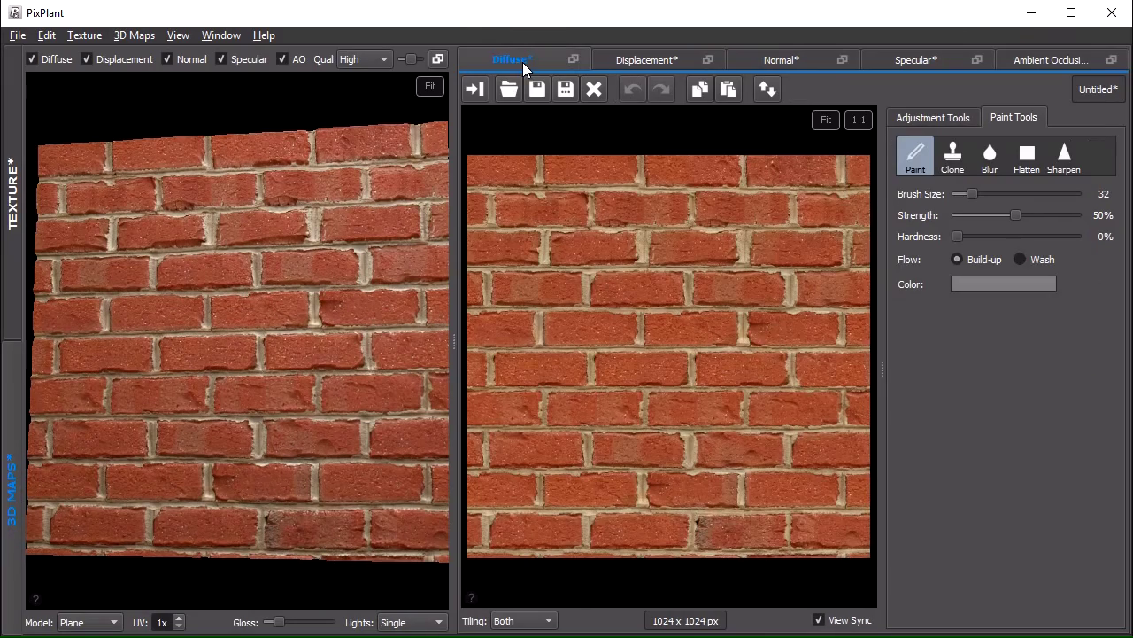
pyautogui.moveTo(205, 333); pyautogui.dragTo(273, 367)
pyautogui.scroll(-2, 272, 367)
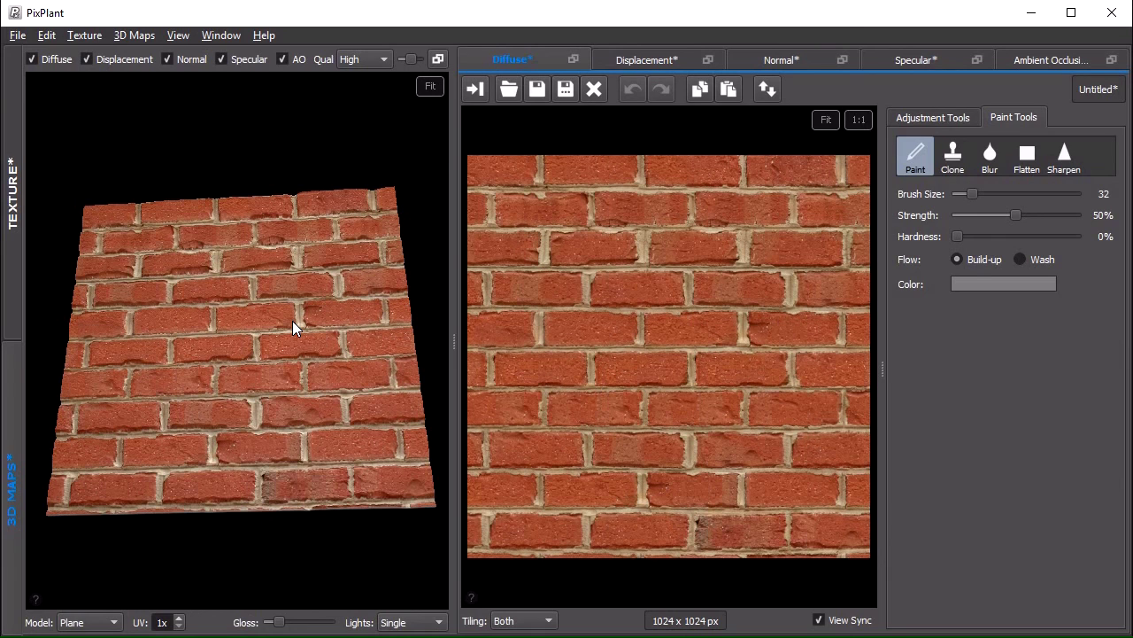
pyautogui.hotkey('alt', 'Tab')
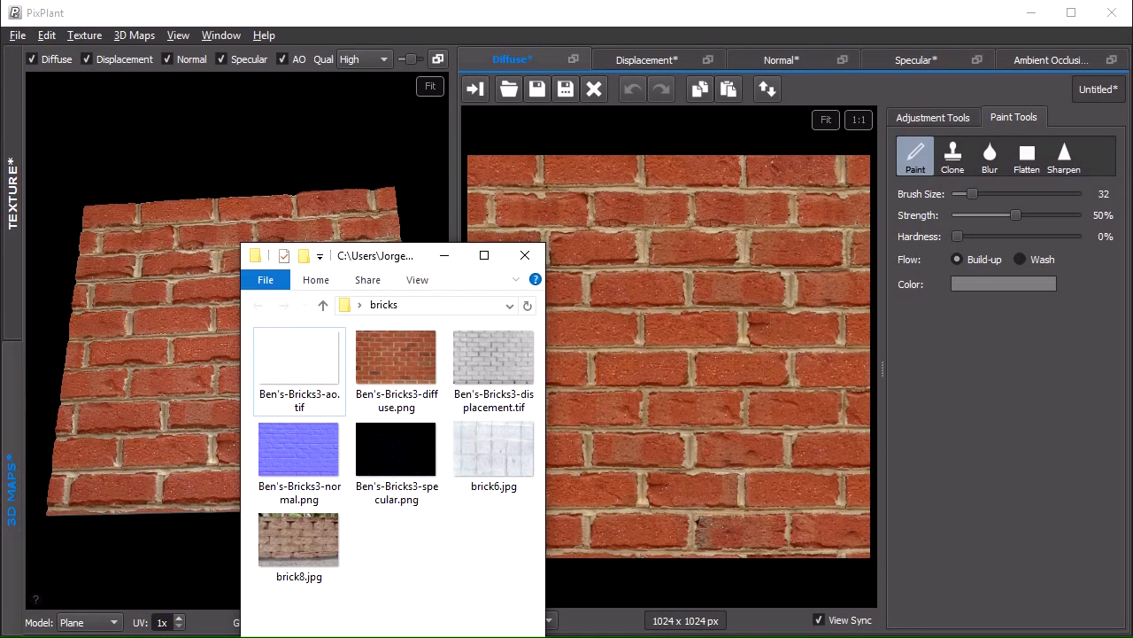
# - Bring PixPlant's 3D Maps workspace back in front of the bricks folder window
pyautogui.click(385, 16)
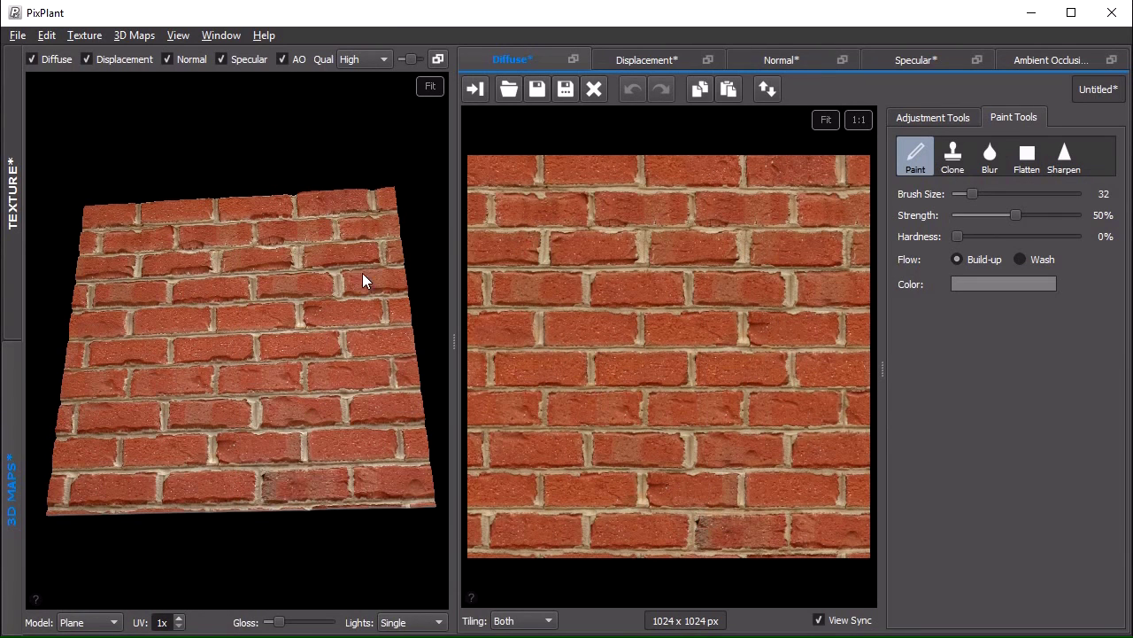